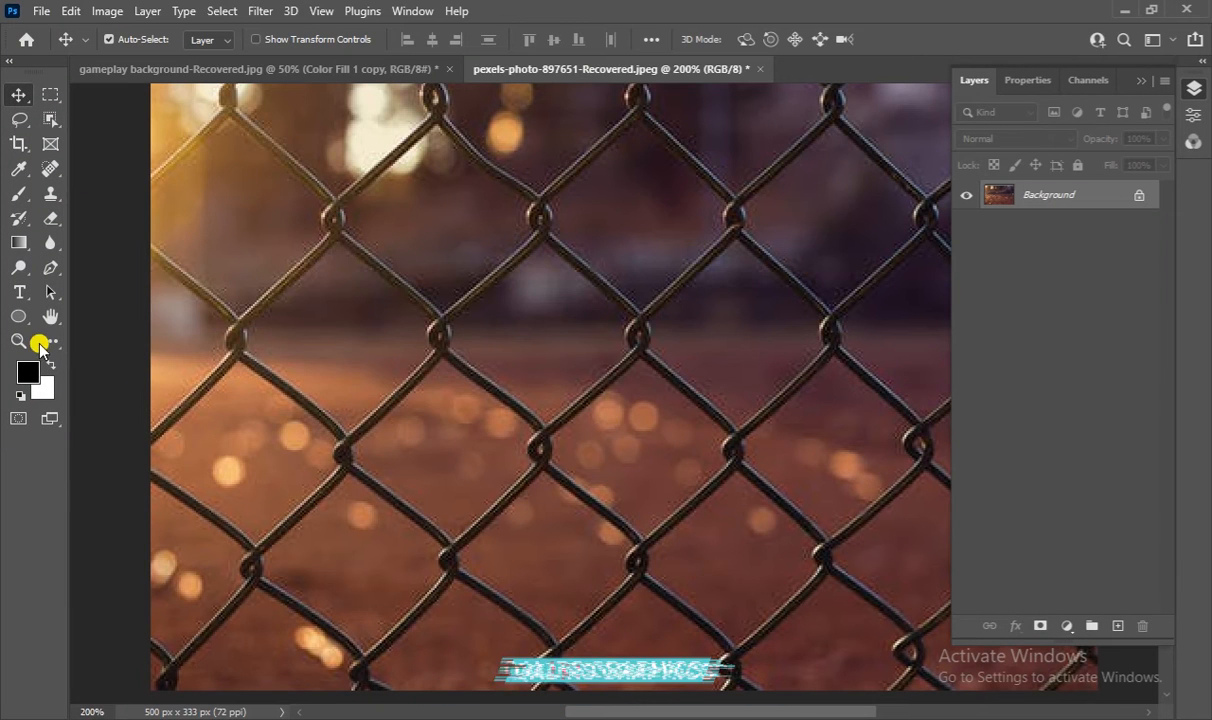
- Duplicate the Background layer of the fence photo
{"action": "left_click", "coordinate": [50, 316]}
{"action": "left_click_drag", "start_coordinate": [338, 281], "coordinate": [308, 327]}
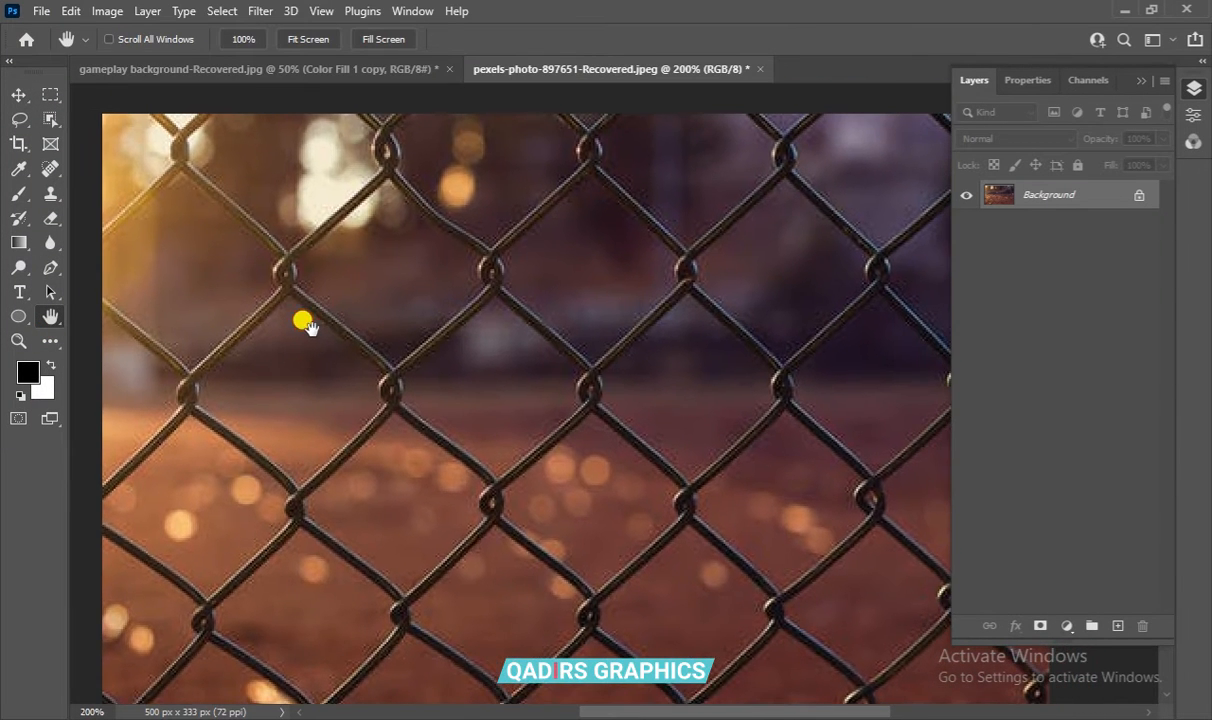
{"action": "left_click", "coordinate": [12, 95]}
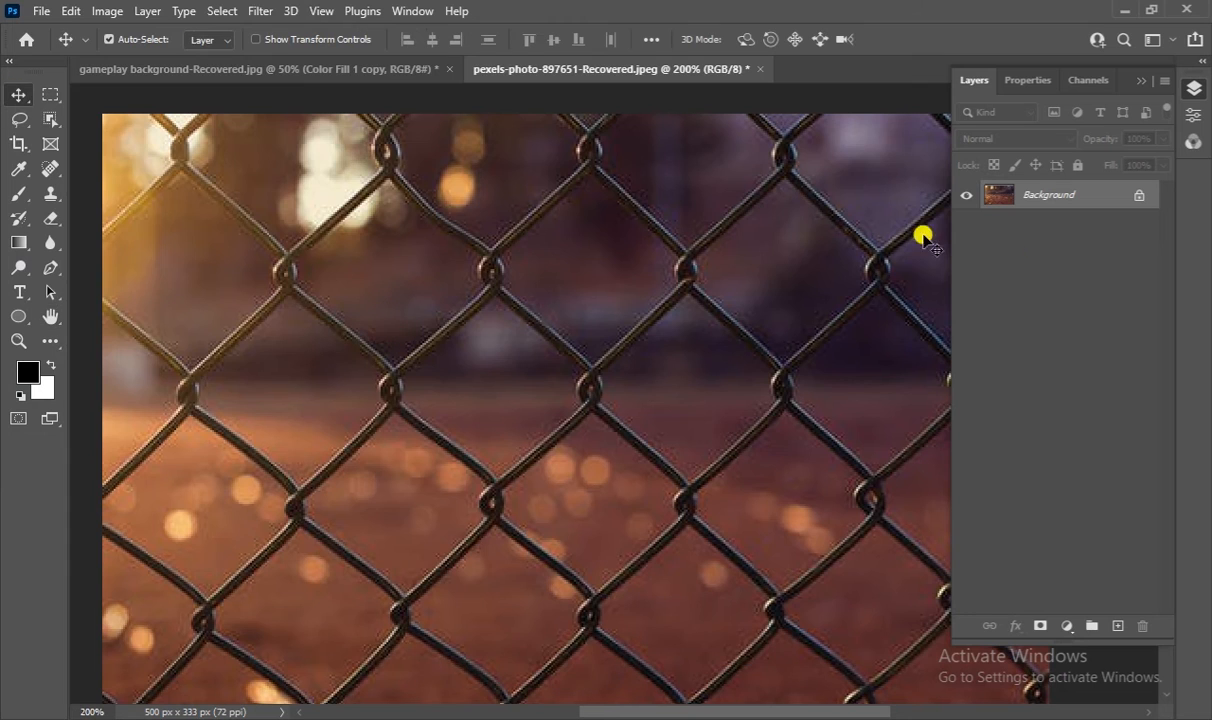
{"action": "key", "text": "ctrl+j"}
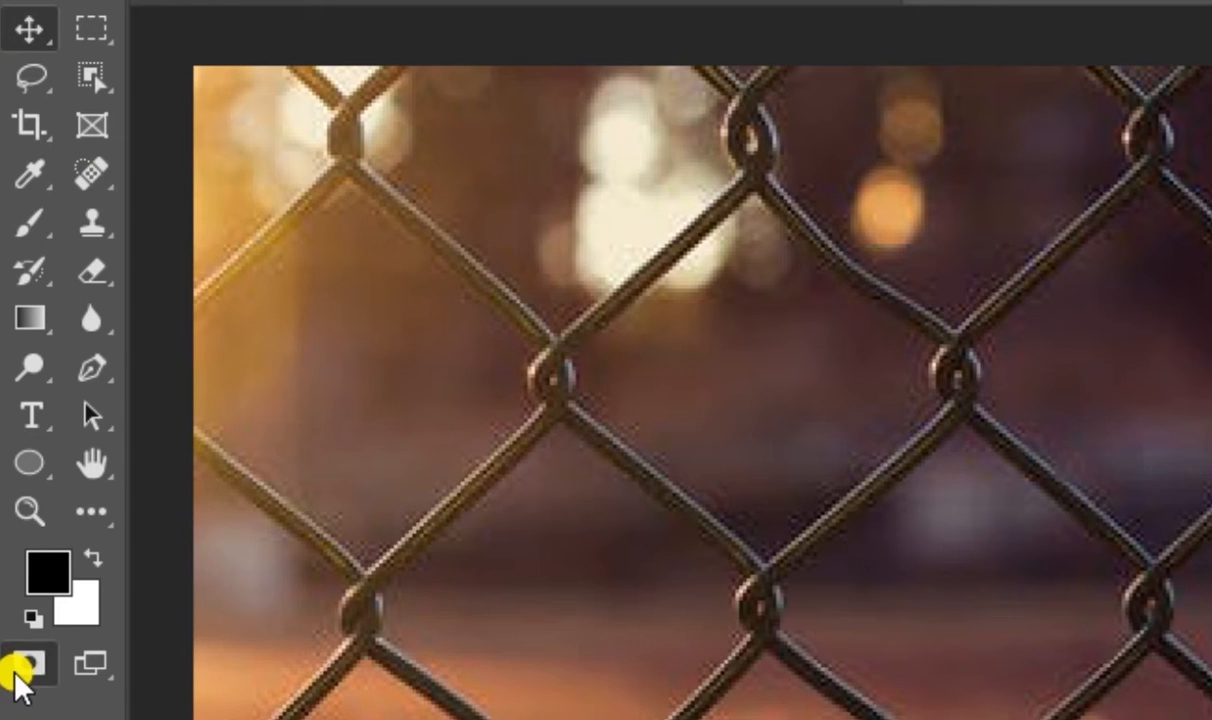
- Enter Quick Mask mode and ready the Brush tool with a 15 px size and 100% hardness
{"action": "left_click", "coordinate": [22, 665]}
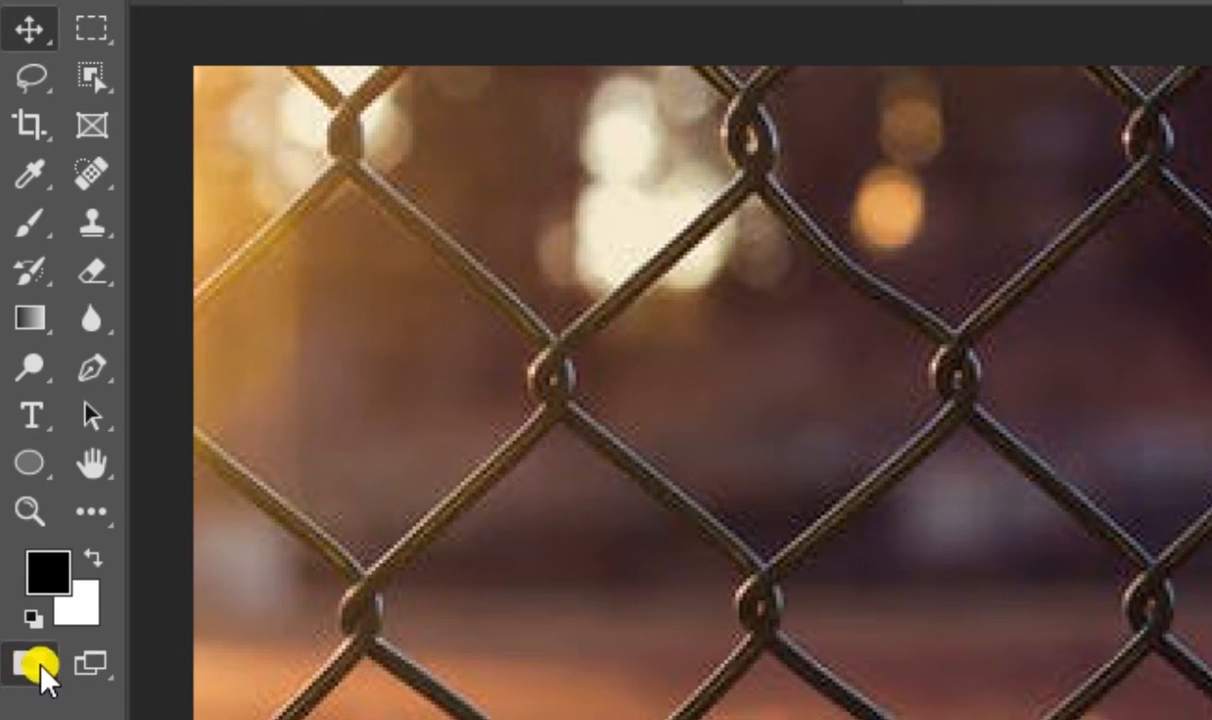
{"action": "right_click", "coordinate": [24, 228]}
{"action": "left_click", "coordinate": [141, 238]}
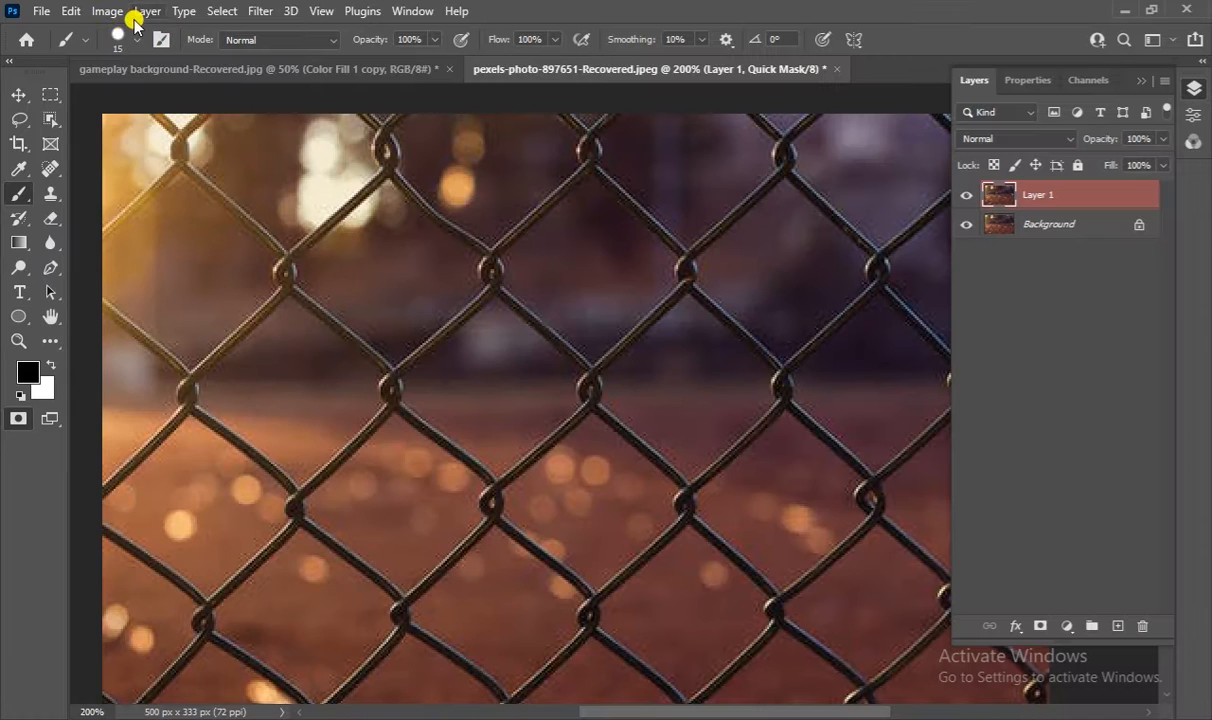
{"action": "left_click", "coordinate": [123, 41]}
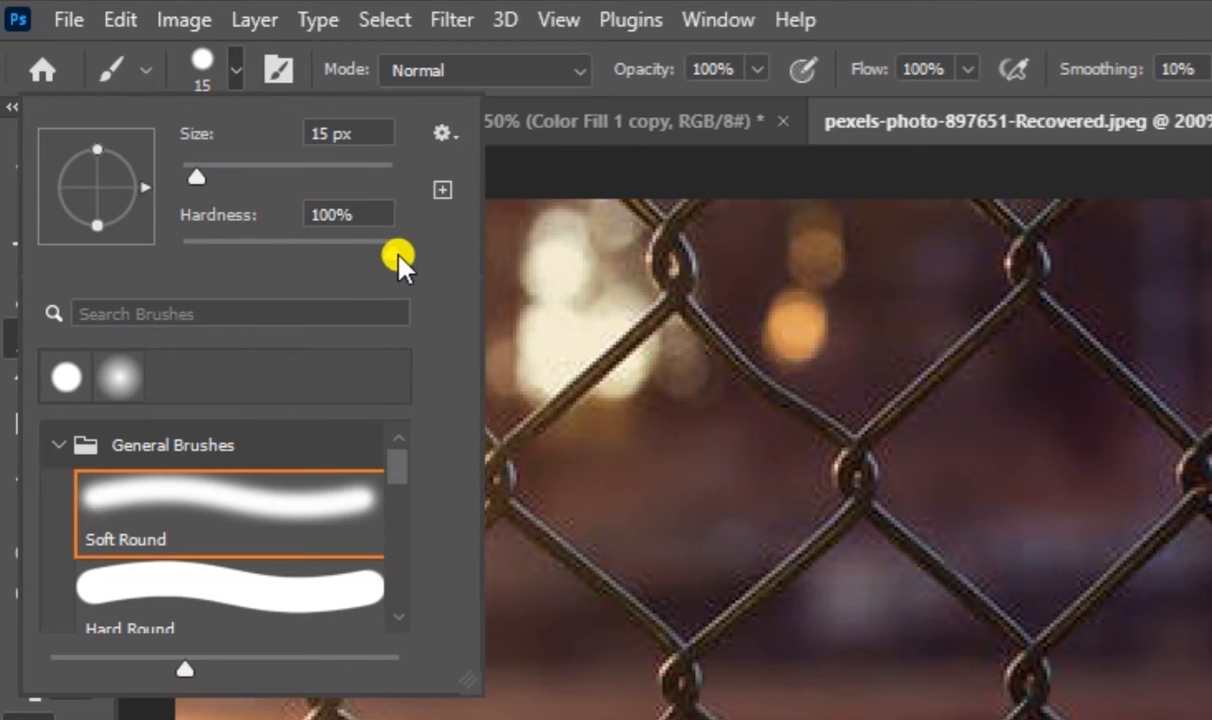
{"action": "left_click", "coordinate": [200, 72]}
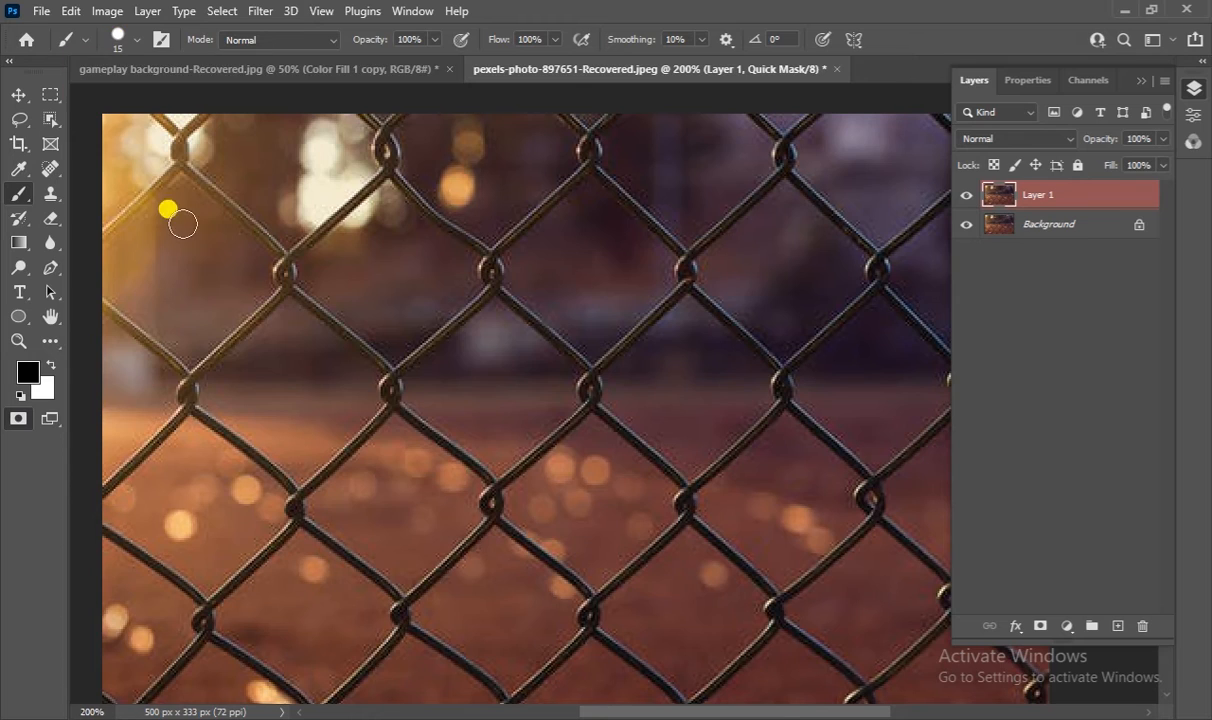
- Paint the quick mask over every wire of the chain-link fence across the whole image
{"action": "scroll", "coordinate": [421, 386], "scroll_direction": "down", "scroll_amount": 2}
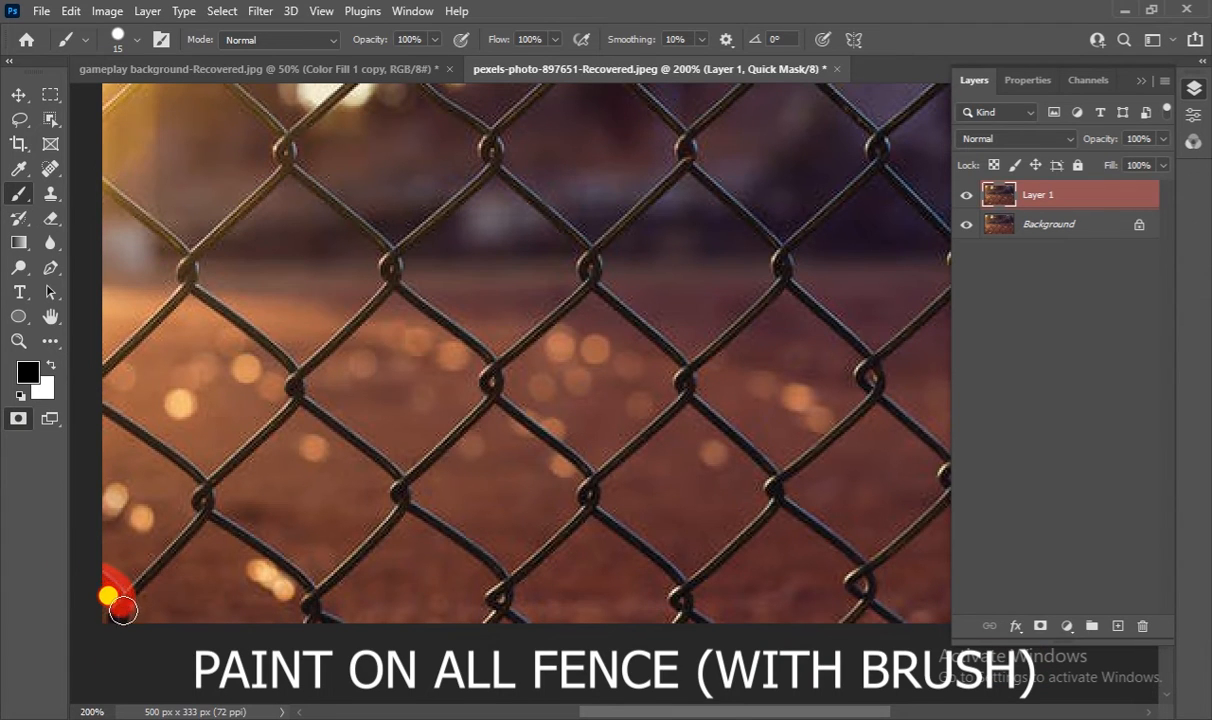
{"action": "mouse_move", "coordinate": [102, 406]}
{"action": "left_mouse_down"}
{"action": "mouse_move", "coordinate": [203, 514]}
{"action": "mouse_move", "coordinate": [110, 596]}
{"action": "left_mouse_up"}
{"action": "mouse_move", "coordinate": [289, 371]}
{"action": "left_mouse_down"}
{"action": "mouse_move", "coordinate": [292, 412]}
{"action": "mouse_move", "coordinate": [216, 476]}
{"action": "mouse_move", "coordinate": [212, 511]}
{"action": "mouse_move", "coordinate": [302, 578]}
{"action": "left_mouse_up"}
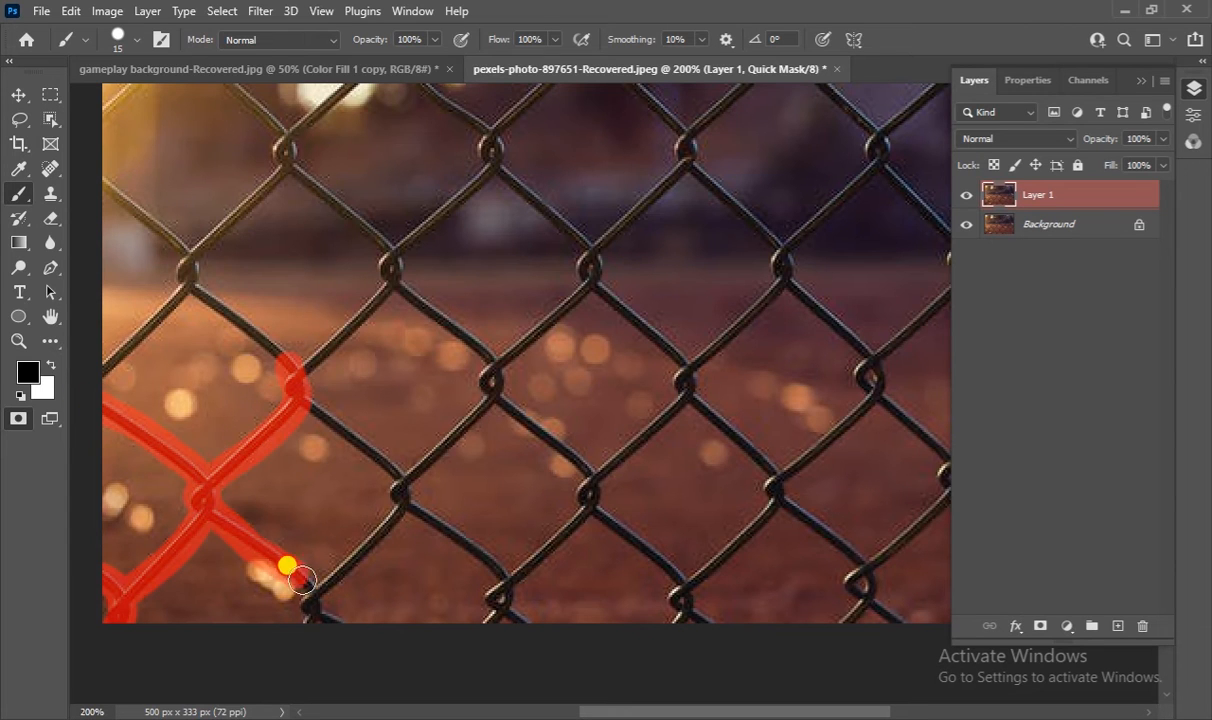
{"action": "mouse_move", "coordinate": [403, 500]}
{"action": "left_mouse_down"}
{"action": "mouse_move", "coordinate": [308, 612]}
{"action": "mouse_move", "coordinate": [431, 618]}
{"action": "mouse_move", "coordinate": [418, 519]}
{"action": "mouse_move", "coordinate": [504, 573]}
{"action": "mouse_move", "coordinate": [483, 636]}
{"action": "left_mouse_up"}
{"action": "scroll", "coordinate": [483, 636], "scroll_direction": "up", "scroll_amount": 1}
{"action": "mouse_move", "coordinate": [688, 400]}
{"action": "left_mouse_down"}
{"action": "mouse_move", "coordinate": [652, 463]}
{"action": "mouse_move", "coordinate": [649, 582]}
{"action": "mouse_move", "coordinate": [584, 506]}
{"action": "mouse_move", "coordinate": [495, 628]}
{"action": "left_mouse_up"}
{"action": "scroll", "coordinate": [942, 708], "scroll_direction": "down", "scroll_amount": 2}
{"action": "mouse_move", "coordinate": [686, 345]}
{"action": "left_mouse_down"}
{"action": "mouse_move", "coordinate": [757, 411]}
{"action": "mouse_move", "coordinate": [676, 568]}
{"action": "left_mouse_up"}
{"action": "mouse_move", "coordinate": [772, 452]}
{"action": "left_mouse_down"}
{"action": "mouse_move", "coordinate": [860, 530]}
{"action": "mouse_move", "coordinate": [865, 582]}
{"action": "left_mouse_up"}
{"action": "mouse_move", "coordinate": [780, 232]}
{"action": "left_mouse_down"}
{"action": "mouse_move", "coordinate": [864, 326]}
{"action": "mouse_move", "coordinate": [800, 428]}
{"action": "mouse_move", "coordinate": [783, 239]}
{"action": "mouse_move", "coordinate": [686, 335]}
{"action": "left_mouse_up"}
{"action": "left_click_drag", "start_coordinate": [590, 240], "coordinate": [686, 332]}
{"action": "scroll", "coordinate": [700, 325], "scroll_direction": "up", "scroll_amount": 4}
{"action": "mouse_move", "coordinate": [150, 103]}
{"action": "left_mouse_down"}
{"action": "mouse_move", "coordinate": [183, 128]}
{"action": "mouse_move", "coordinate": [265, 292]}
{"action": "mouse_move", "coordinate": [100, 296]}
{"action": "left_mouse_up"}
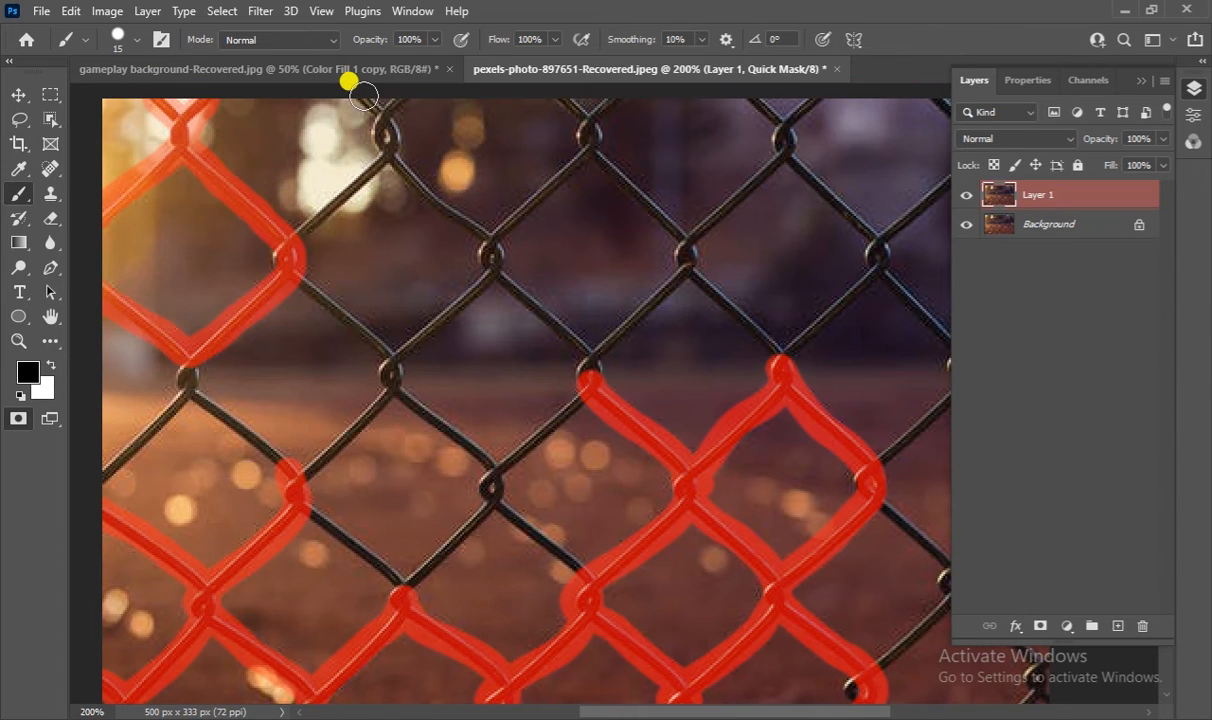
{"action": "mouse_move", "coordinate": [90, 481]}
{"action": "left_mouse_down"}
{"action": "mouse_move", "coordinate": [189, 381]}
{"action": "mouse_move", "coordinate": [309, 483]}
{"action": "mouse_move", "coordinate": [392, 395]}
{"action": "mouse_move", "coordinate": [332, 313]}
{"action": "mouse_move", "coordinate": [310, 219]}
{"action": "mouse_move", "coordinate": [397, 131]}
{"action": "mouse_move", "coordinate": [383, 108]}
{"action": "mouse_move", "coordinate": [455, 212]}
{"action": "mouse_move", "coordinate": [477, 297]}
{"action": "mouse_move", "coordinate": [573, 122]}
{"action": "mouse_move", "coordinate": [595, 128]}
{"action": "mouse_move", "coordinate": [482, 251]}
{"action": "mouse_move", "coordinate": [595, 113]}
{"action": "mouse_move", "coordinate": [664, 217]}
{"action": "mouse_move", "coordinate": [626, 319]}
{"action": "mouse_move", "coordinate": [508, 295]}
{"action": "mouse_move", "coordinate": [582, 349]}
{"action": "mouse_move", "coordinate": [592, 378]}
{"action": "mouse_move", "coordinate": [736, 203]}
{"action": "mouse_move", "coordinate": [744, 93]}
{"action": "left_mouse_up"}
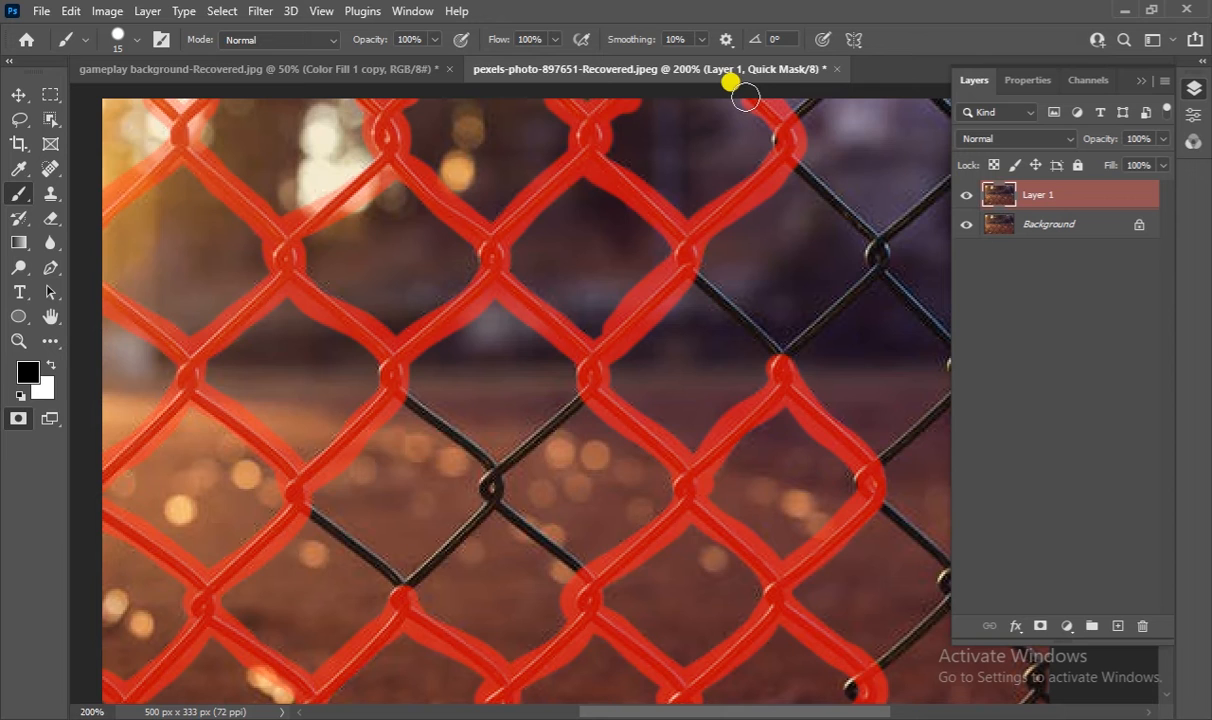
{"action": "mouse_move", "coordinate": [745, 97]}
{"action": "left_mouse_down"}
{"action": "mouse_move", "coordinate": [596, 240]}
{"action": "mouse_move", "coordinate": [592, 387]}
{"action": "mouse_move", "coordinate": [492, 493]}
{"action": "mouse_move", "coordinate": [604, 588]}
{"action": "mouse_move", "coordinate": [463, 432]}
{"action": "mouse_move", "coordinate": [474, 518]}
{"action": "mouse_move", "coordinate": [391, 577]}
{"action": "left_mouse_up"}
{"action": "left_click_drag", "start_coordinate": [745, 485], "coordinate": [487, 492]}
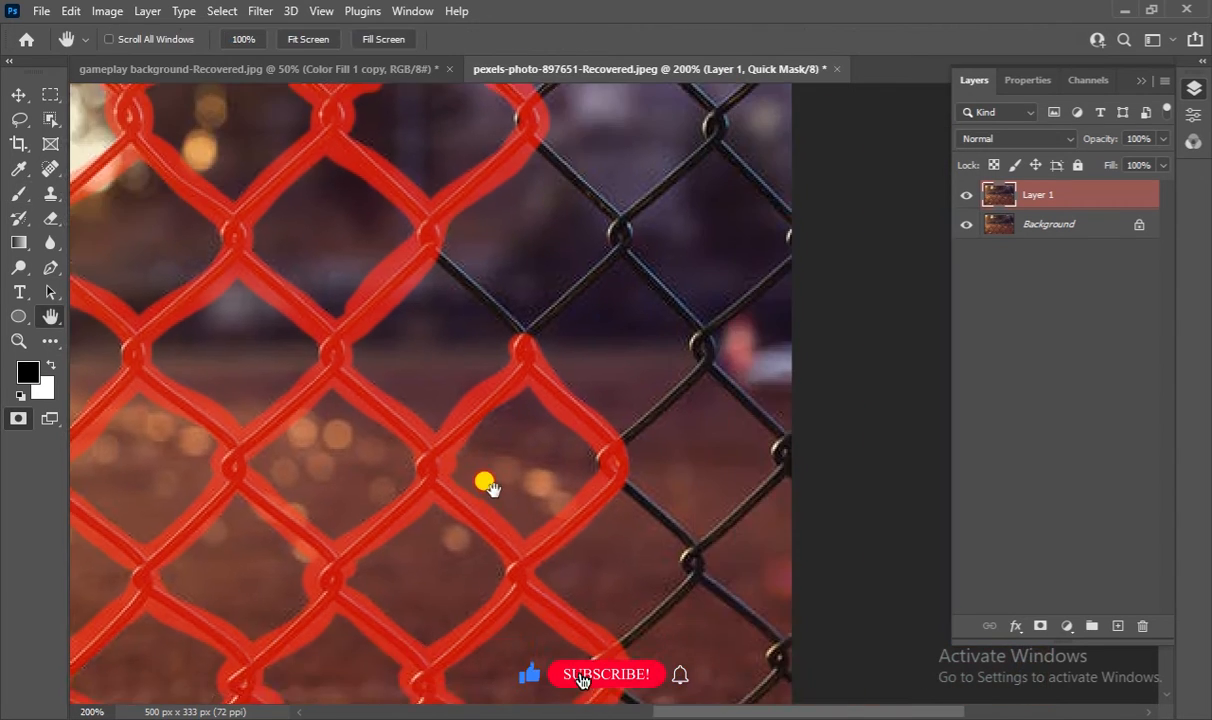
{"action": "mouse_move", "coordinate": [765, 130]}
{"action": "left_mouse_down"}
{"action": "mouse_move", "coordinate": [729, 179]}
{"action": "mouse_move", "coordinate": [705, 385]}
{"action": "mouse_move", "coordinate": [617, 260]}
{"action": "mouse_move", "coordinate": [698, 120]}
{"action": "left_mouse_up"}
{"action": "mouse_move", "coordinate": [542, 172]}
{"action": "left_mouse_down"}
{"action": "mouse_move", "coordinate": [530, 355]}
{"action": "mouse_move", "coordinate": [430, 262]}
{"action": "left_mouse_up"}
{"action": "scroll", "coordinate": [600, 230], "scroll_direction": "down", "scroll_amount": 2}
{"action": "mouse_move", "coordinate": [668, 195]}
{"action": "left_mouse_down"}
{"action": "mouse_move", "coordinate": [630, 384]}
{"action": "mouse_move", "coordinate": [694, 508]}
{"action": "mouse_move", "coordinate": [630, 584]}
{"action": "mouse_move", "coordinate": [782, 601]}
{"action": "mouse_move", "coordinate": [717, 662]}
{"action": "left_mouse_up"}
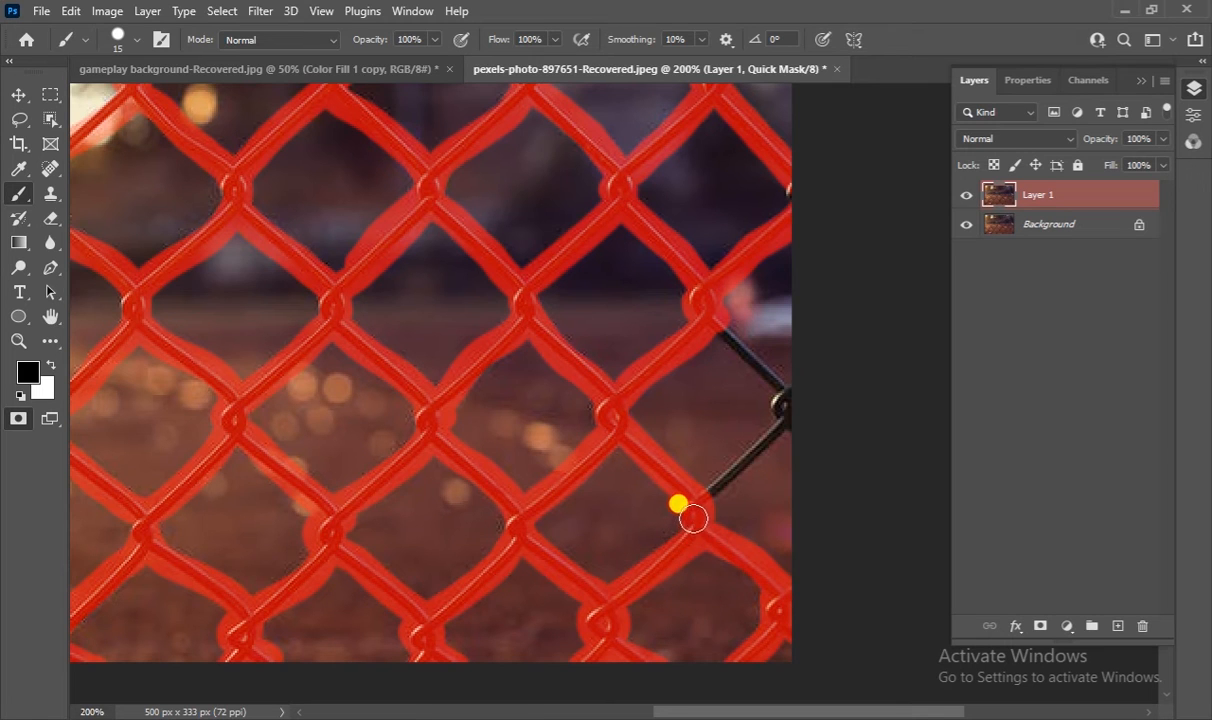
{"action": "left_click_drag", "start_coordinate": [690, 511], "coordinate": [801, 408]}
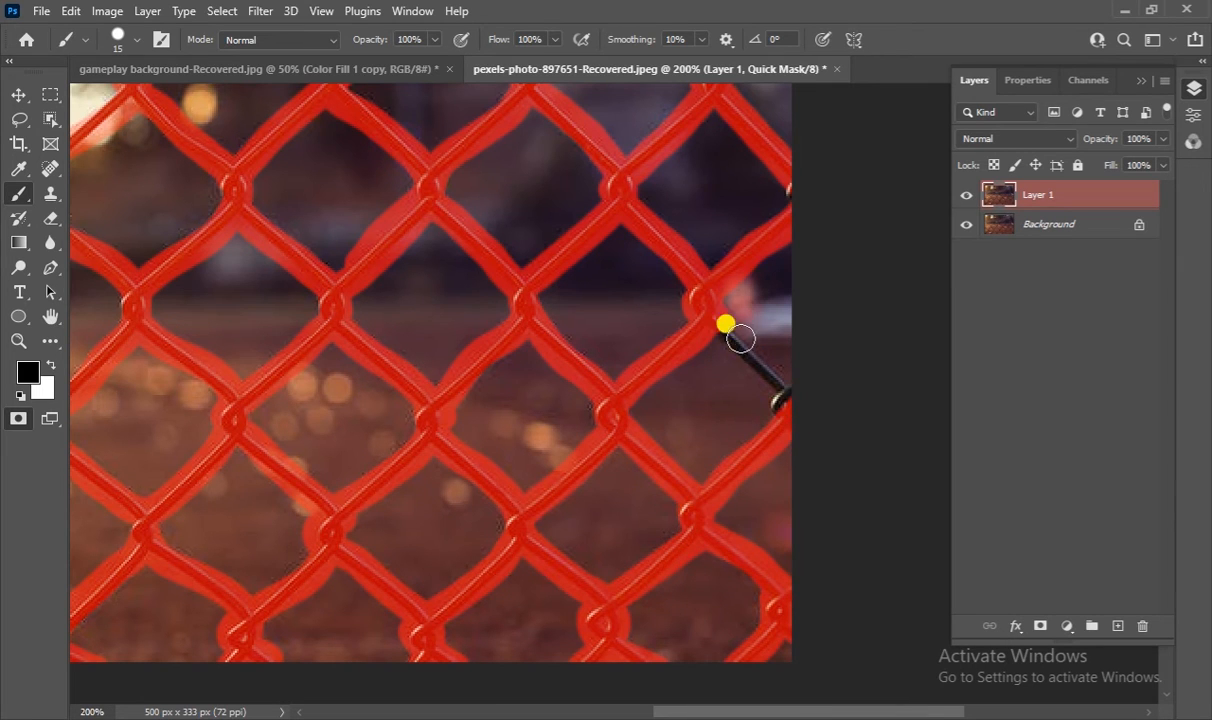
{"action": "left_click_drag", "start_coordinate": [722, 323], "coordinate": [820, 418]}
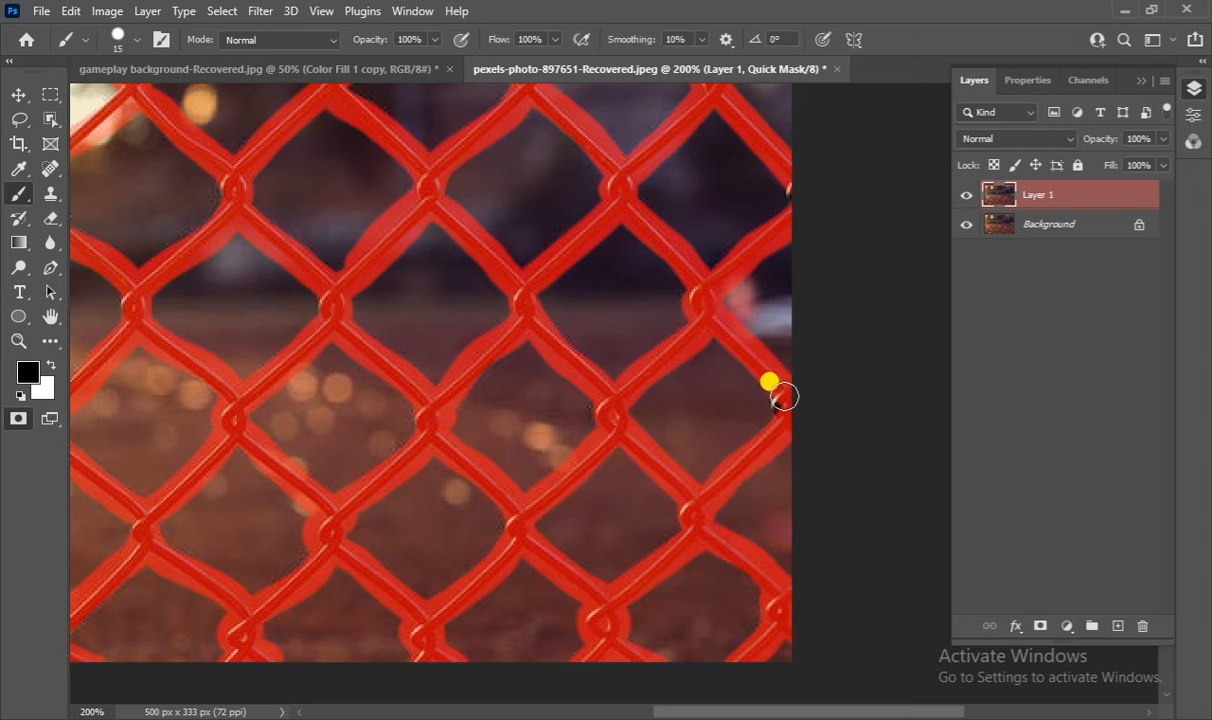
{"action": "scroll", "coordinate": [783, 405], "scroll_direction": "up", "scroll_amount": 3}
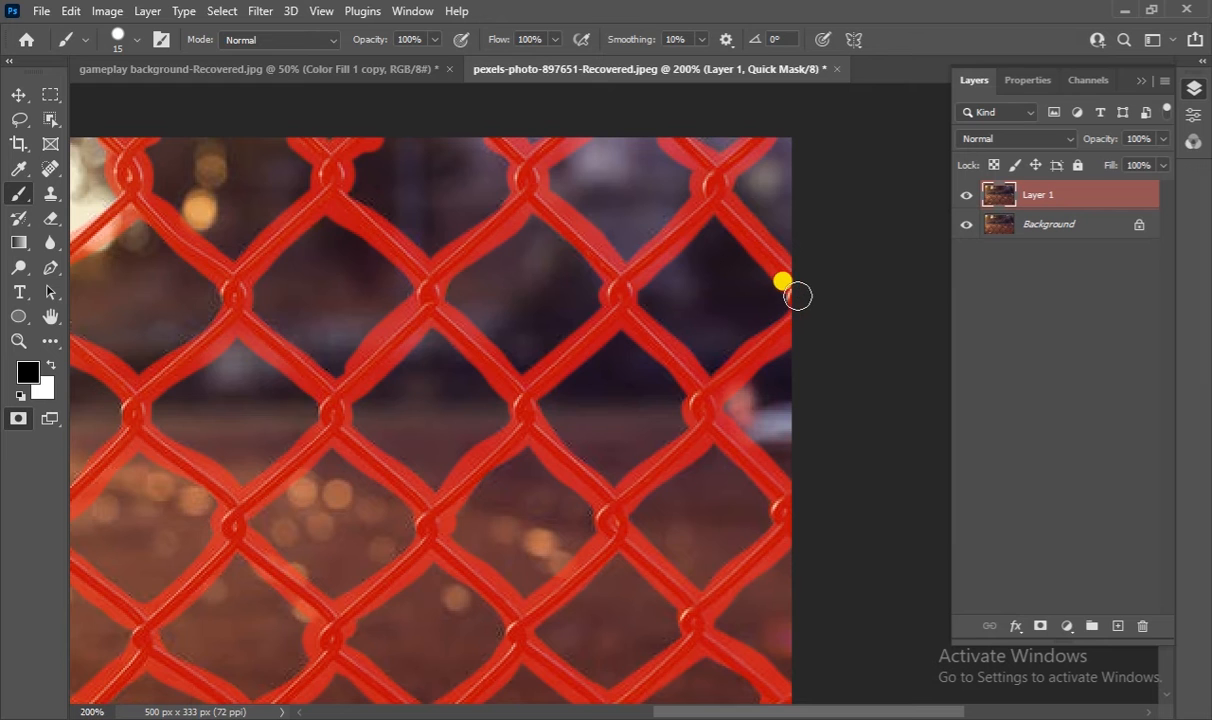
- Exit Quick Mask mode to turn the painted mask into a selection, and invert it so the fence wires are selected
{"action": "key", "text": "z"}
{"action": "left_click", "coordinate": [420, 391]}
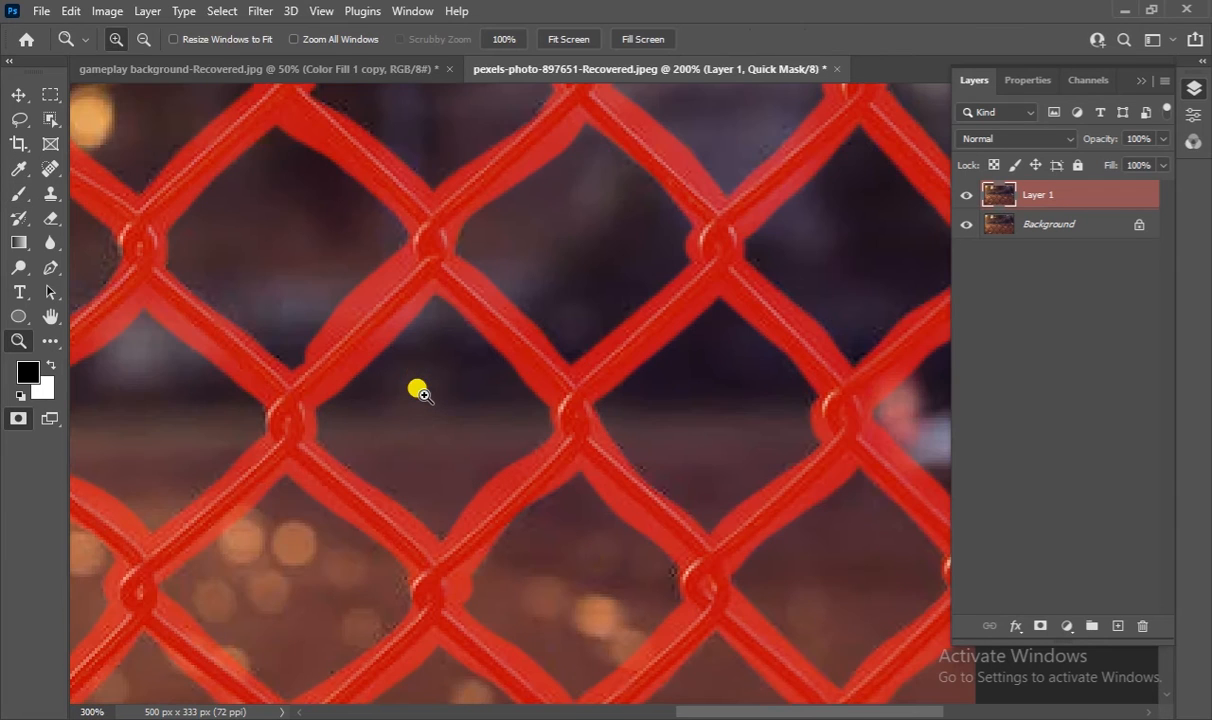
{"action": "left_click", "coordinate": [418, 391], "text": "alt"}
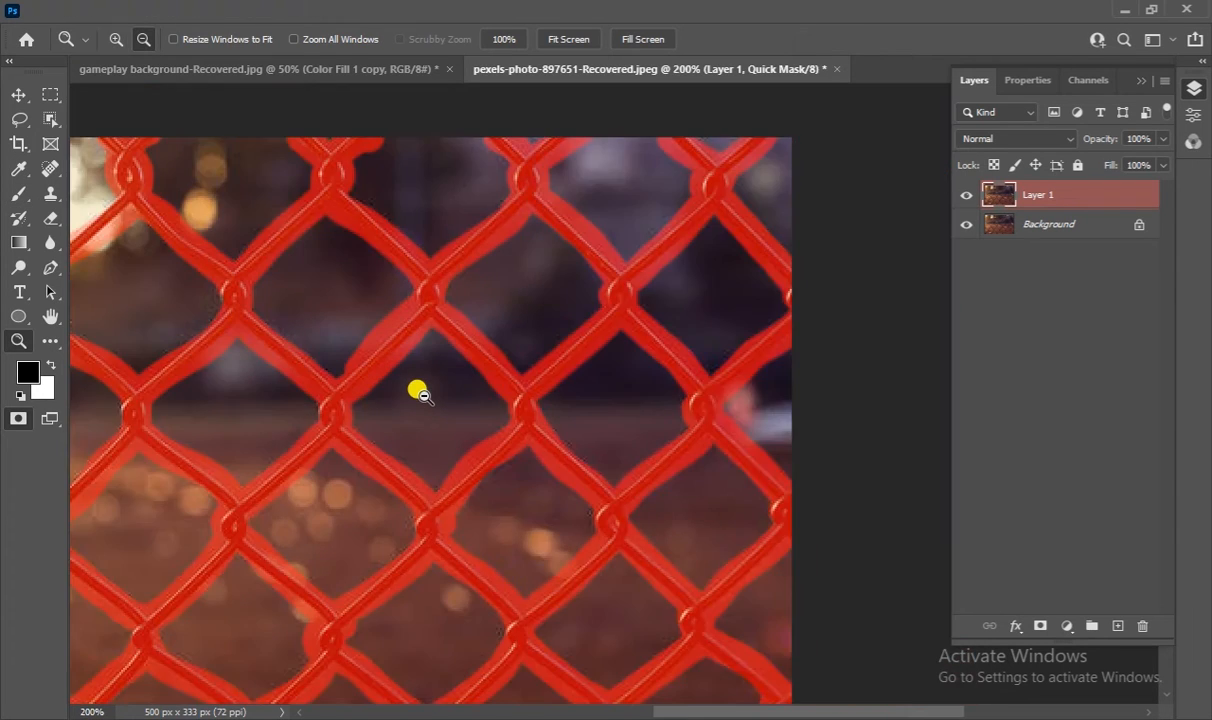
{"action": "left_click", "coordinate": [418, 391], "text": "alt"}
{"action": "left_click", "coordinate": [51, 316]}
{"action": "left_click_drag", "start_coordinate": [266, 308], "coordinate": [420, 310]}
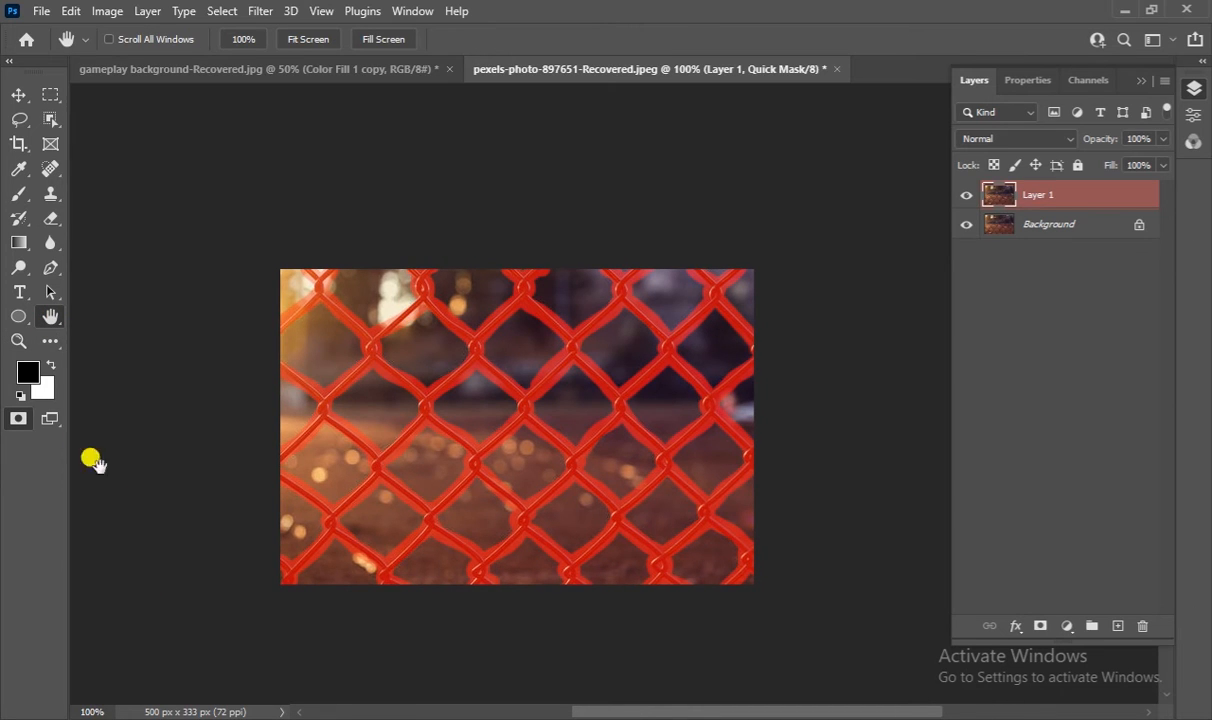
{"action": "left_click", "coordinate": [19, 420]}
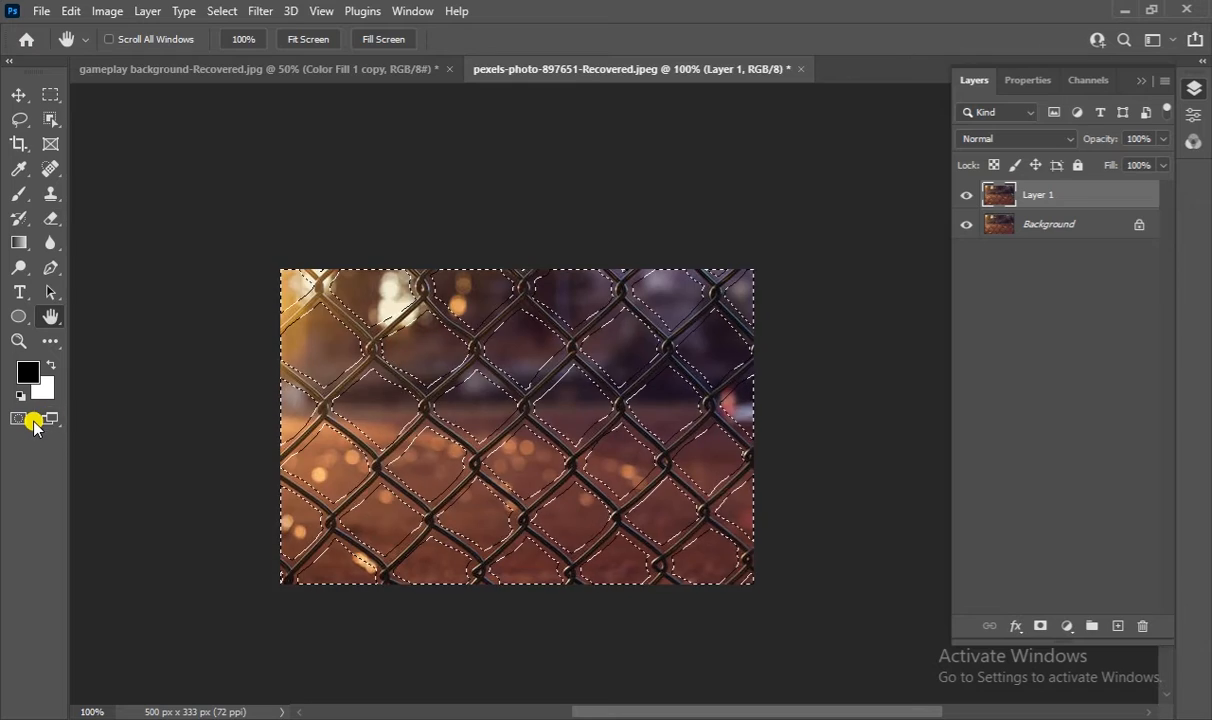
{"action": "key", "text": "ctrl+shift+i"}
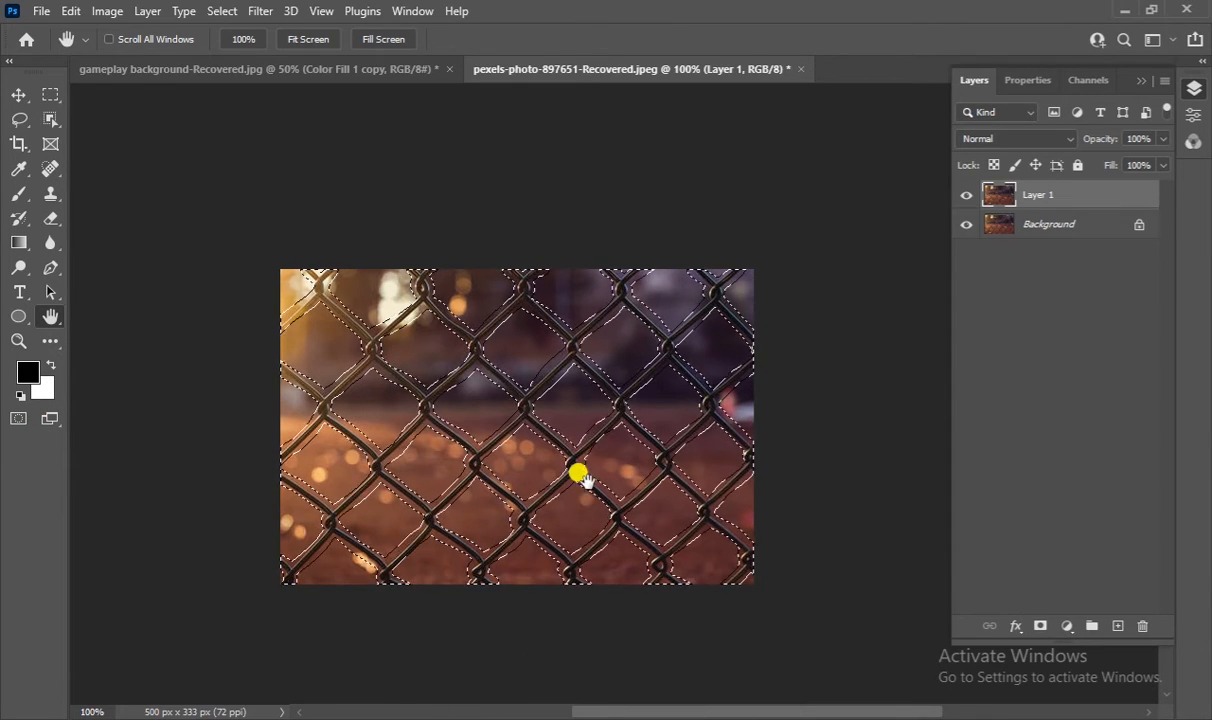
- Remove the fence by filling the selection on Layer 1 with surrounding background content, and deselect
{"action": "left_click", "coordinate": [74, 10]}
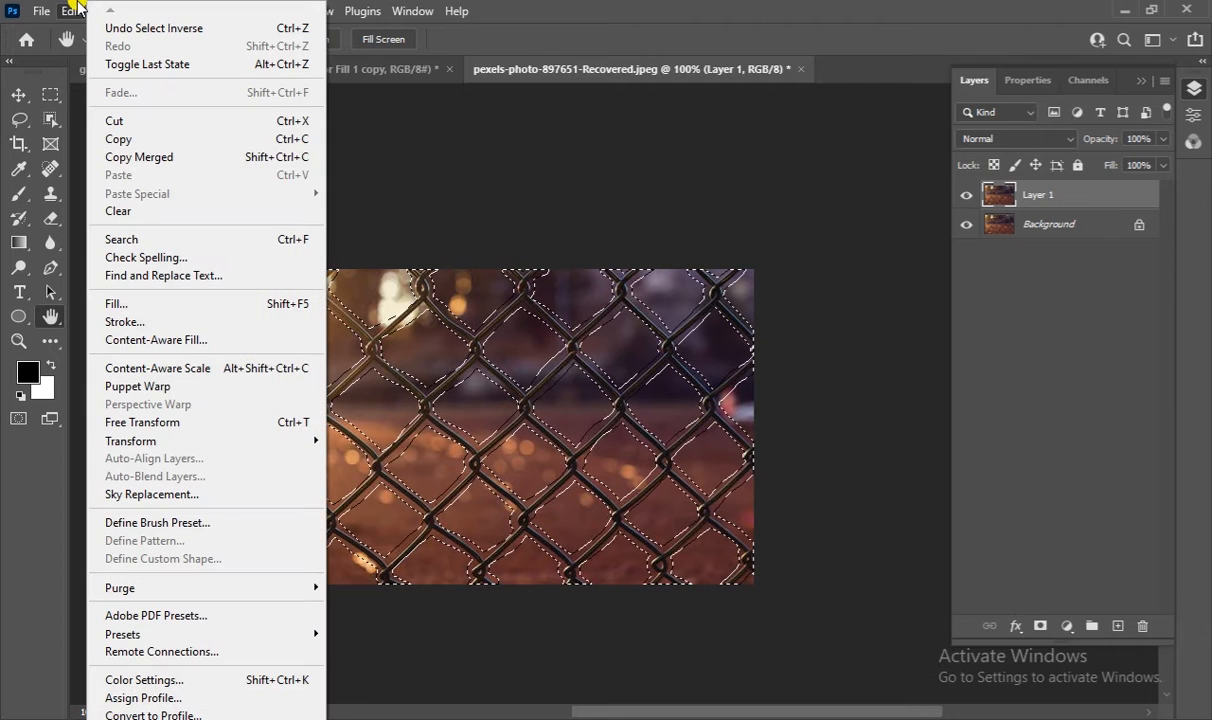
{"action": "left_click", "coordinate": [170, 303]}
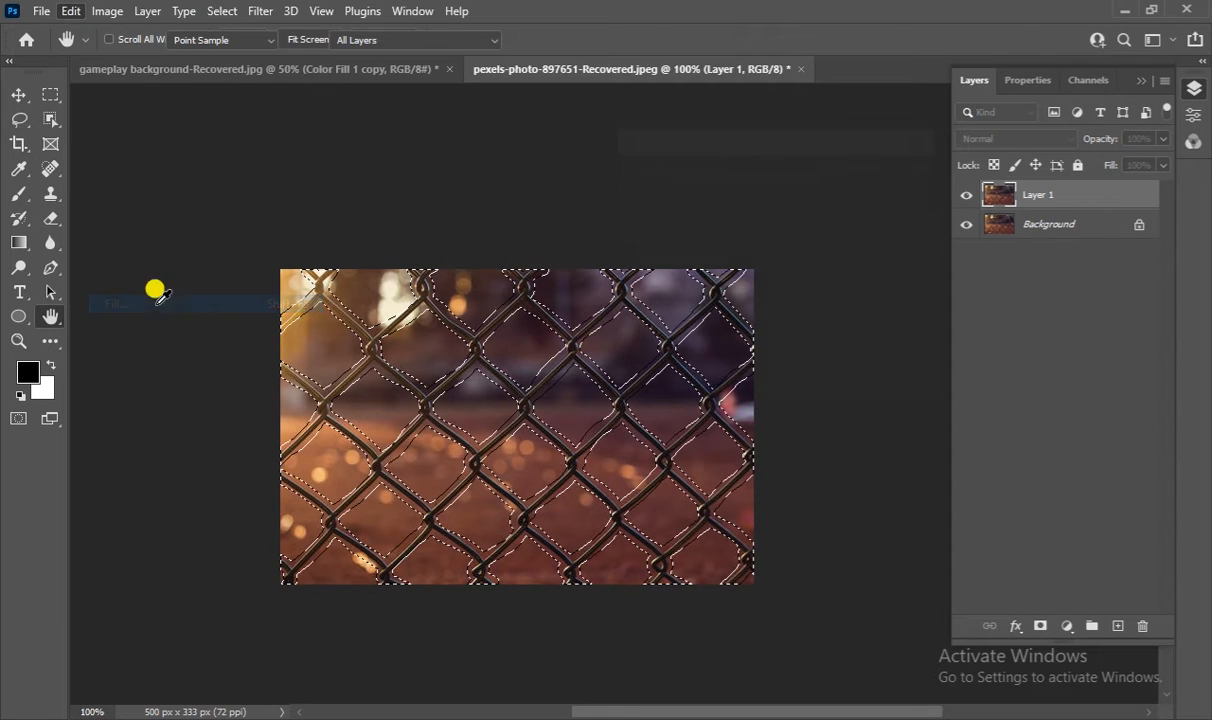
{"action": "left_click", "coordinate": [896, 173]}
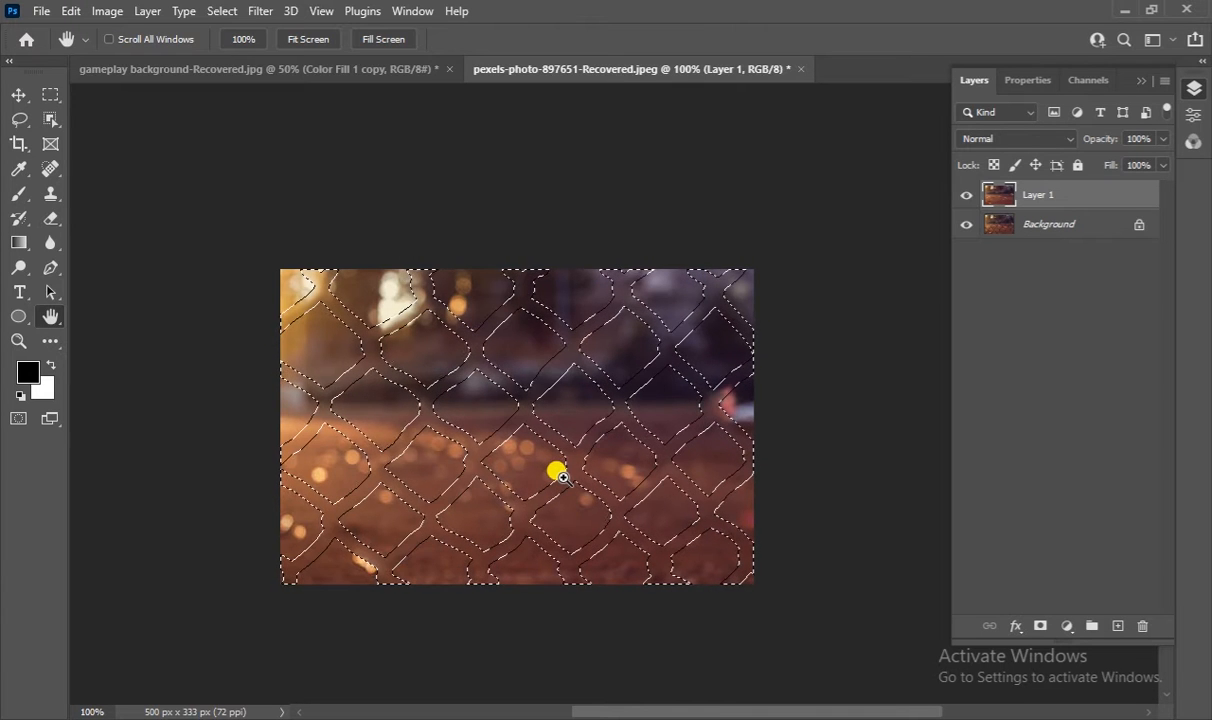
{"action": "key", "text": "ctrl+d"}
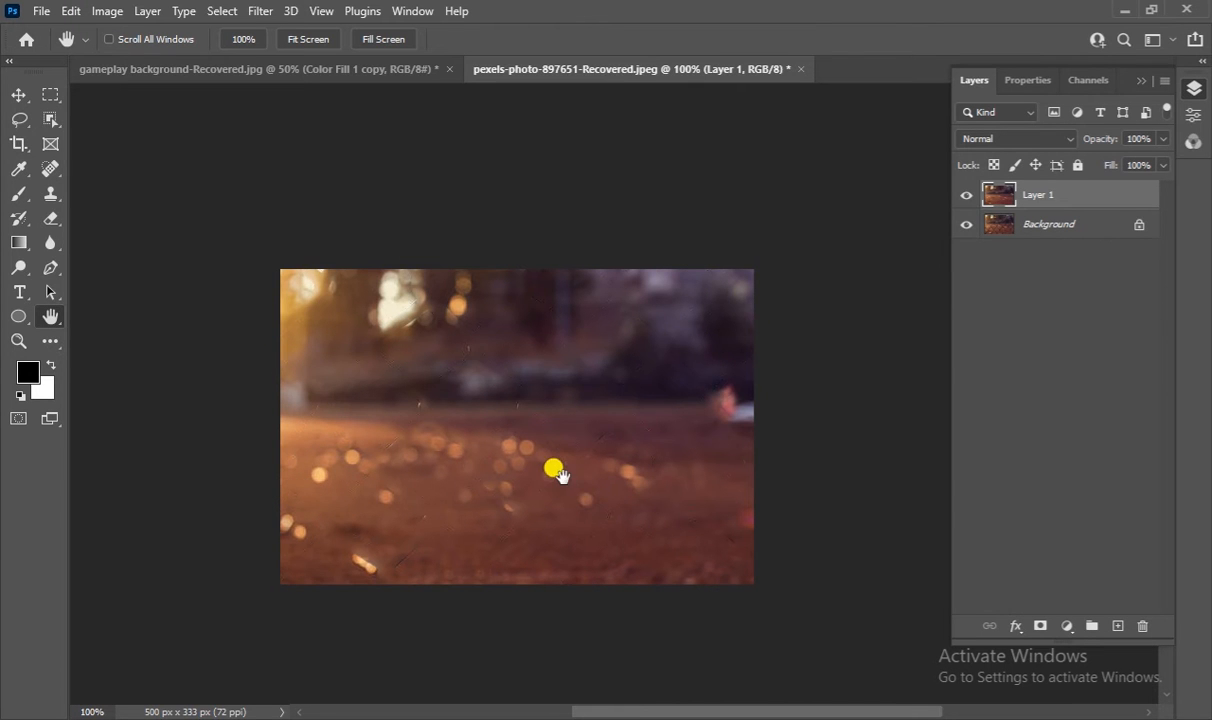
- Compare Layer 1 with the original photo at full view and zoomed in around the upper light spots
{"action": "left_click", "coordinate": [966, 195]}
{"action": "left_click", "coordinate": [966, 195]}
{"action": "left_click", "coordinate": [966, 195]}
{"action": "left_click", "coordinate": [966, 195]}
{"action": "left_click", "coordinate": [19, 341]}
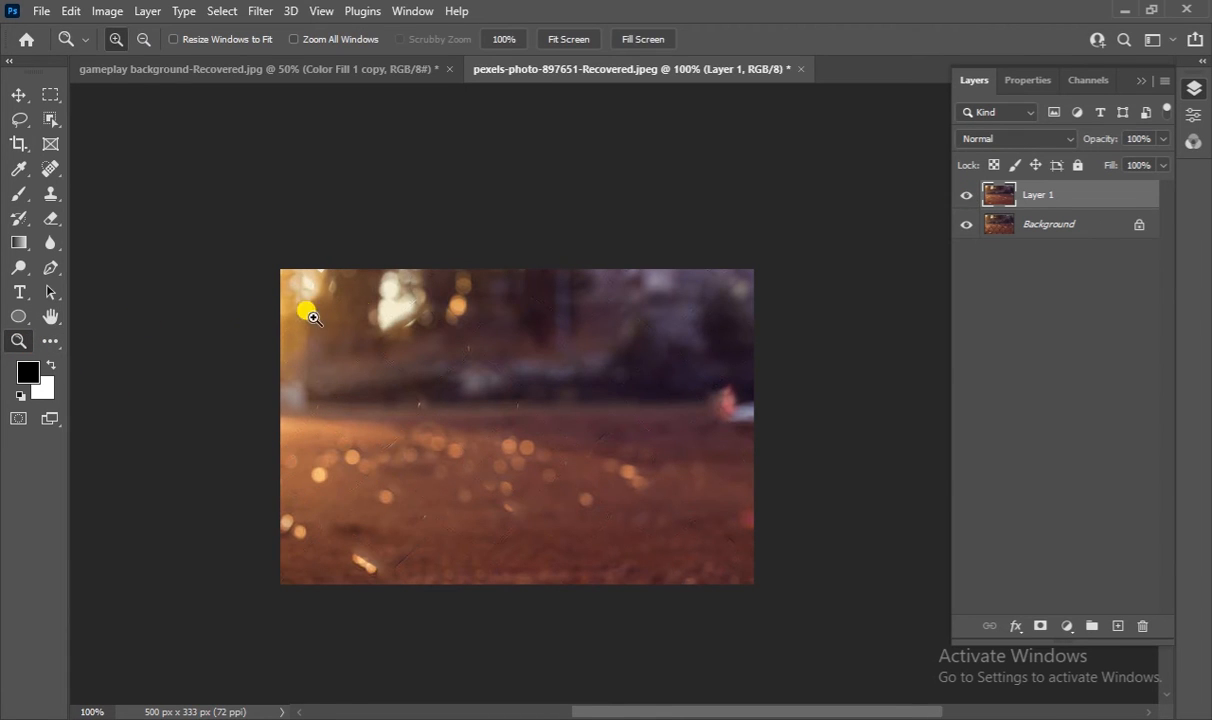
{"action": "left_click", "coordinate": [398, 314]}
{"action": "left_click", "coordinate": [485, 318]}
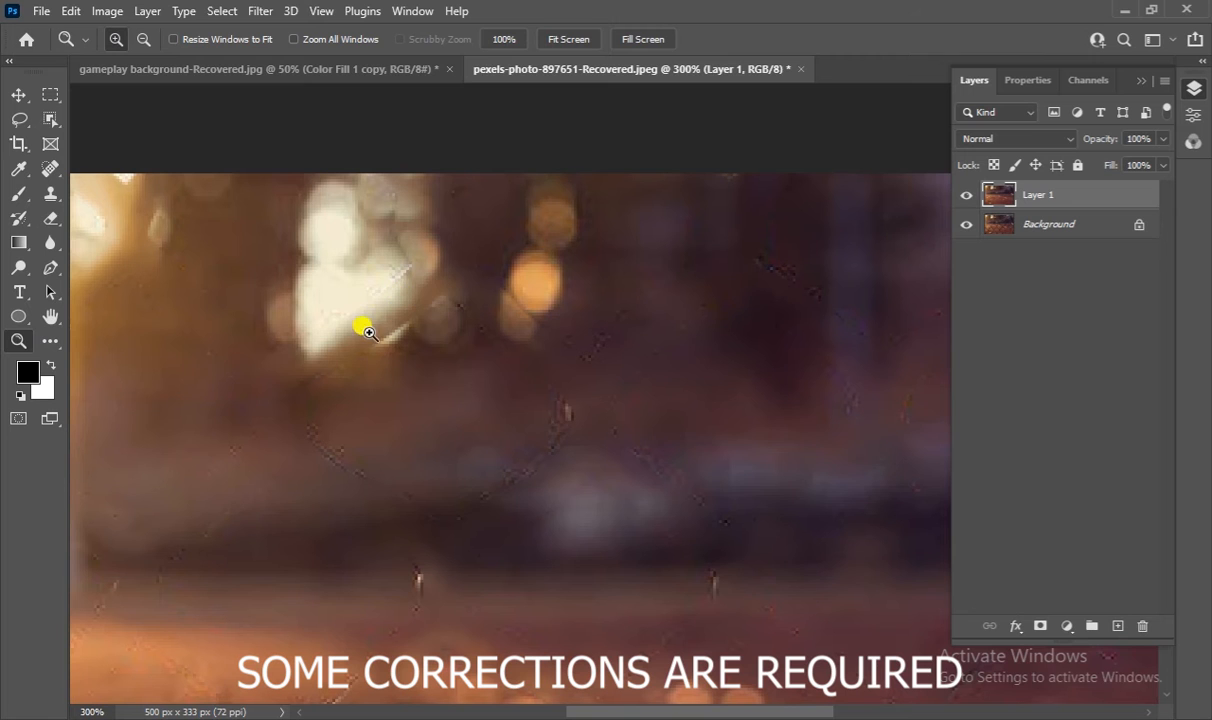
{"action": "left_click", "coordinate": [962, 196]}
{"action": "left_click", "coordinate": [962, 196]}
{"action": "left_click", "coordinate": [962, 196]}
{"action": "left_click", "coordinate": [962, 196]}
- Retouch the white and orange light spots near the image's upper edge with the Clone Stamp, sampling from each spot
{"action": "left_click", "coordinate": [17, 96]}
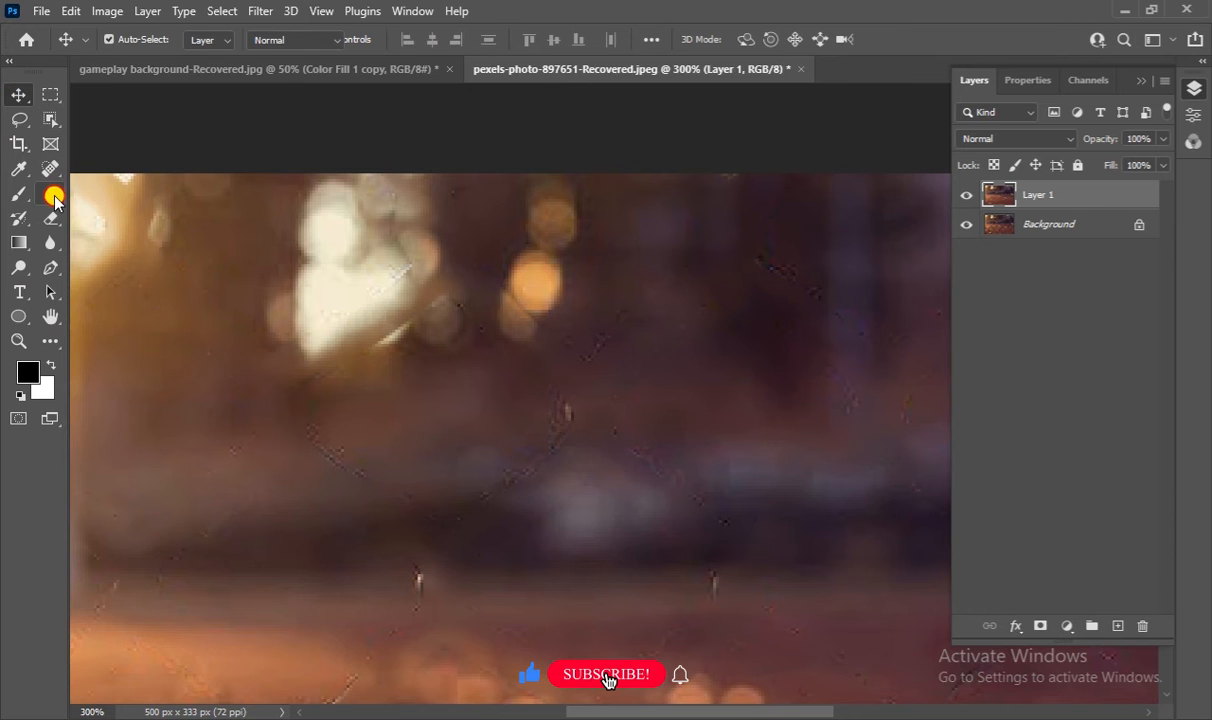
{"action": "left_click", "coordinate": [52, 196]}
{"action": "left_click", "coordinate": [135, 193]}
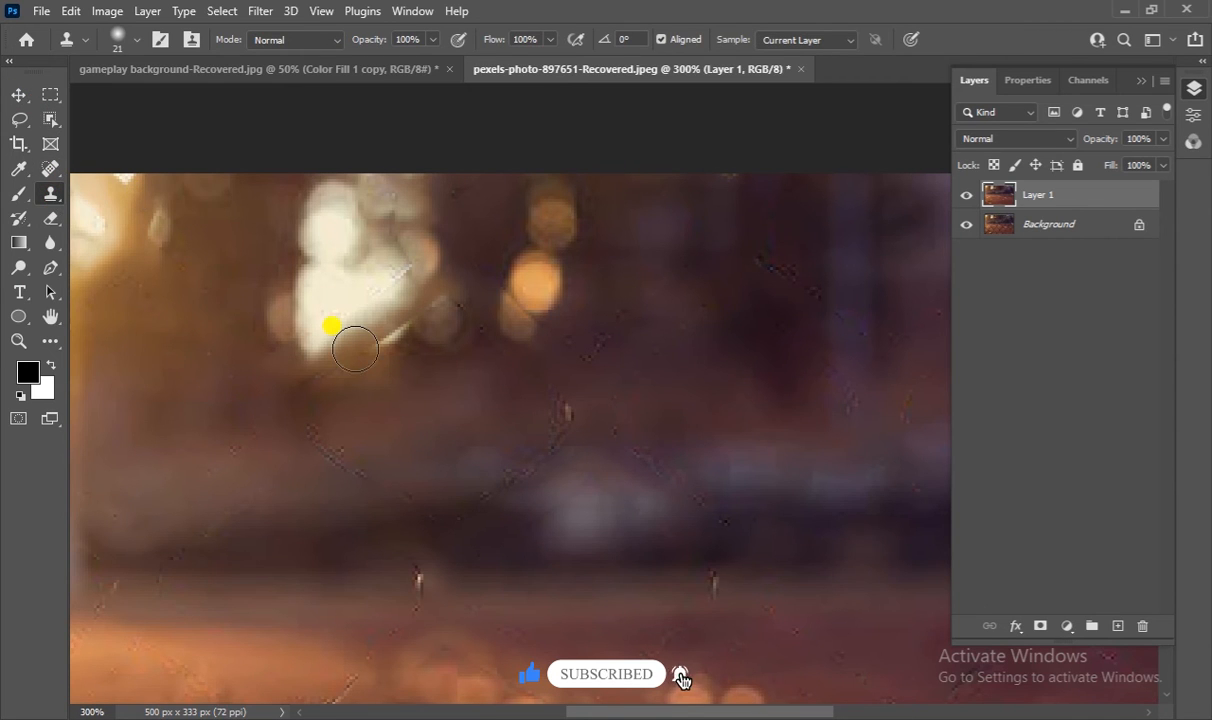
{"action": "left_click", "coordinate": [336, 294], "text": "alt"}
{"action": "mouse_move", "coordinate": [362, 325]}
{"action": "left_mouse_down"}
{"action": "mouse_move", "coordinate": [387, 290]}
{"action": "mouse_move", "coordinate": [343, 284]}
{"action": "mouse_move", "coordinate": [325, 296]}
{"action": "mouse_move", "coordinate": [389, 285]}
{"action": "left_mouse_up"}
{"action": "left_click", "coordinate": [325, 296], "text": "alt"}
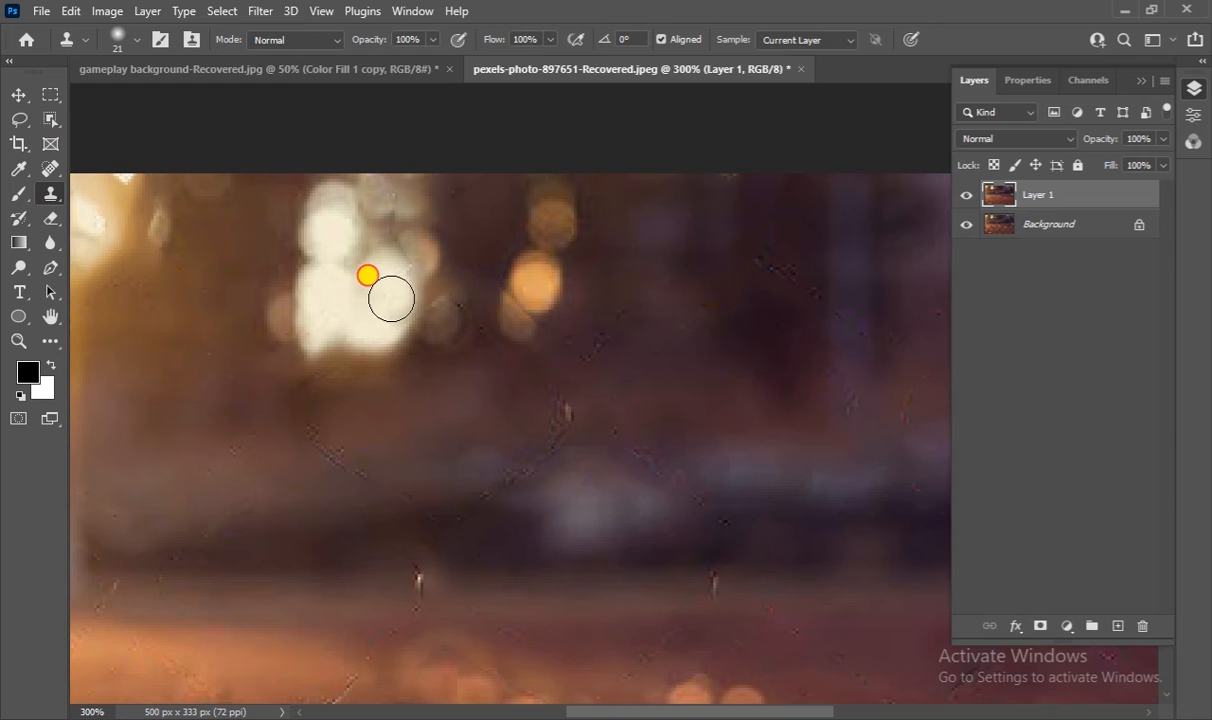
{"action": "left_click", "coordinate": [538, 281], "text": "alt"}
{"action": "left_click_drag", "start_coordinate": [495, 282], "coordinate": [562, 352]}
- Clone out the two pale vertical fence remnants where the dark background meets the ground, sampling from clean texture beside them
{"action": "left_click", "coordinate": [19, 340]}
{"action": "left_click", "coordinate": [473, 344], "text": "alt"}
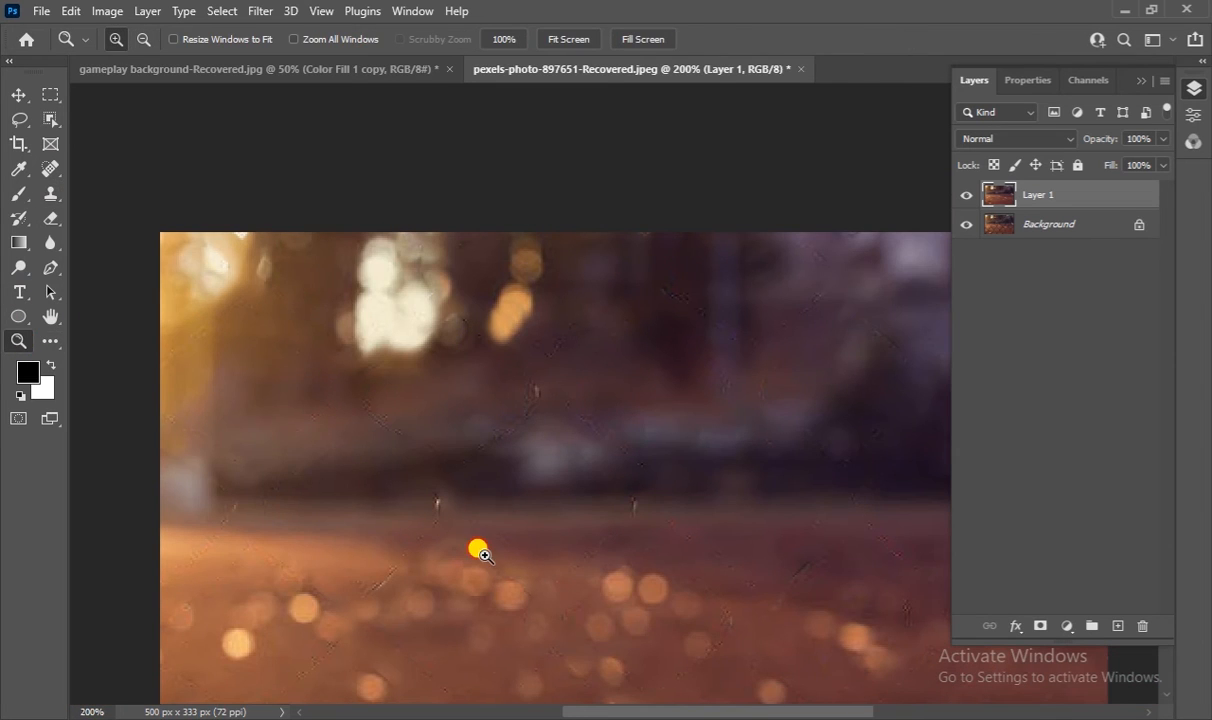
{"action": "left_click", "coordinate": [482, 557]}
{"action": "left_click", "coordinate": [50, 194]}
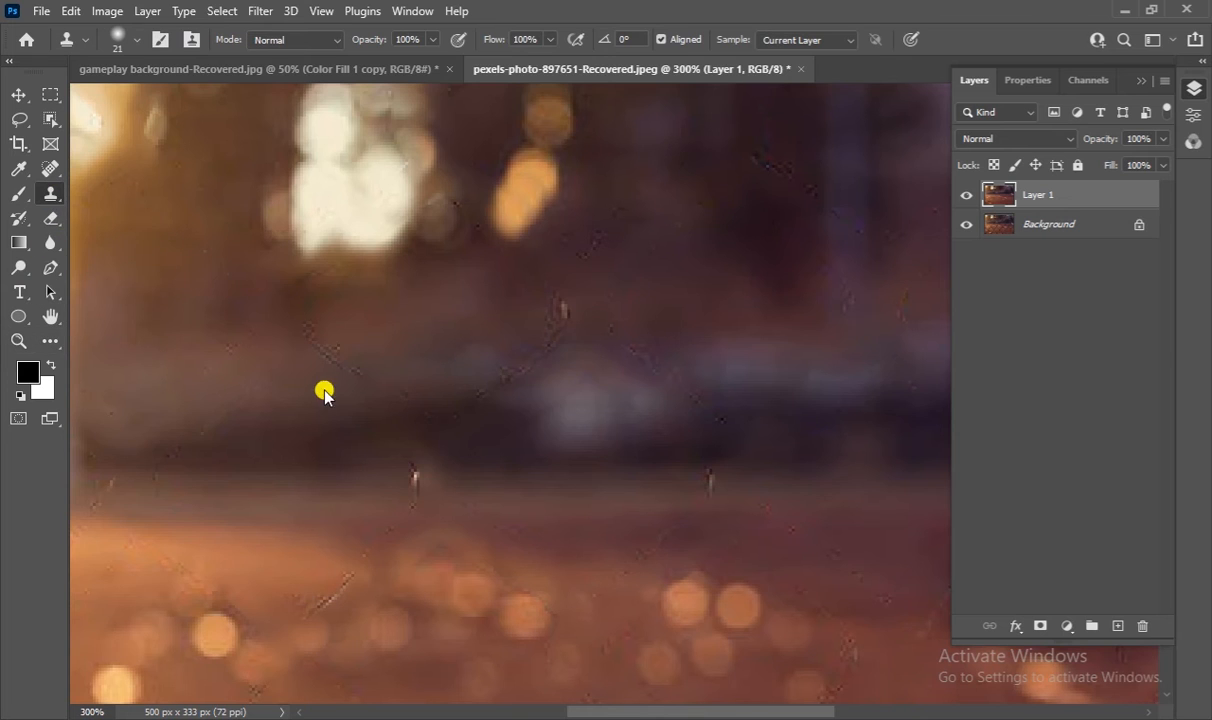
{"action": "left_click", "coordinate": [350, 489], "text": "alt"}
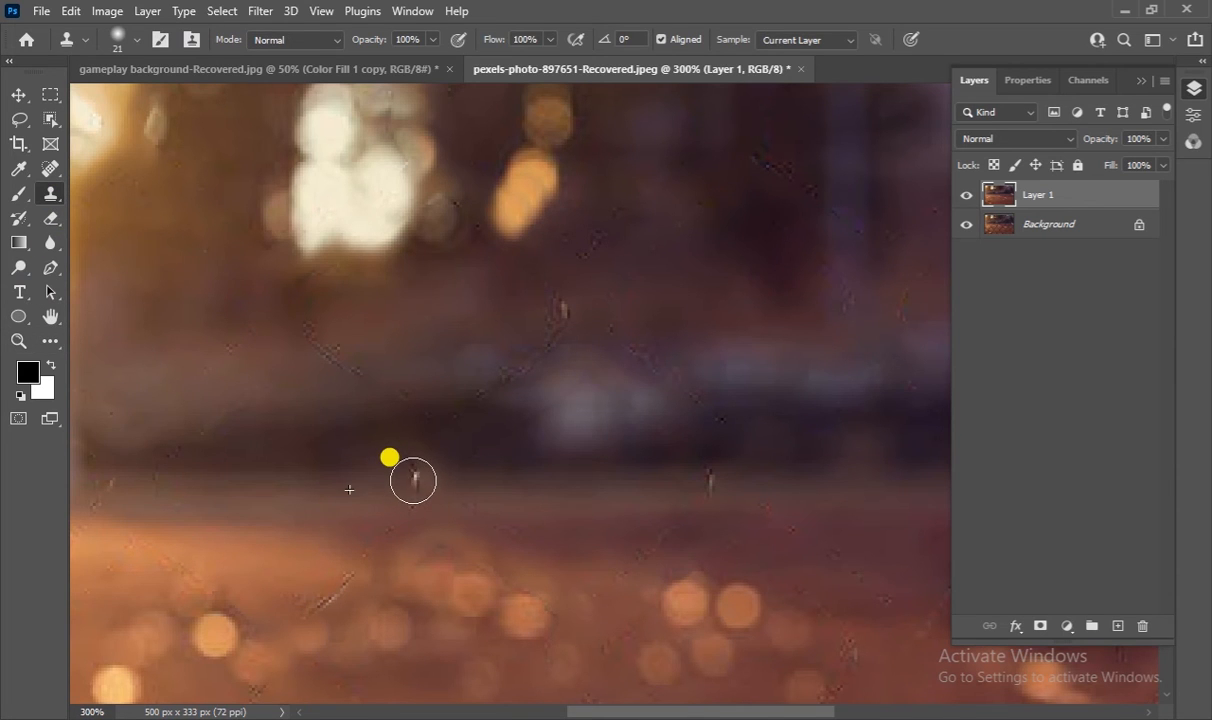
{"action": "left_click_drag", "start_coordinate": [411, 492], "coordinate": [648, 491]}
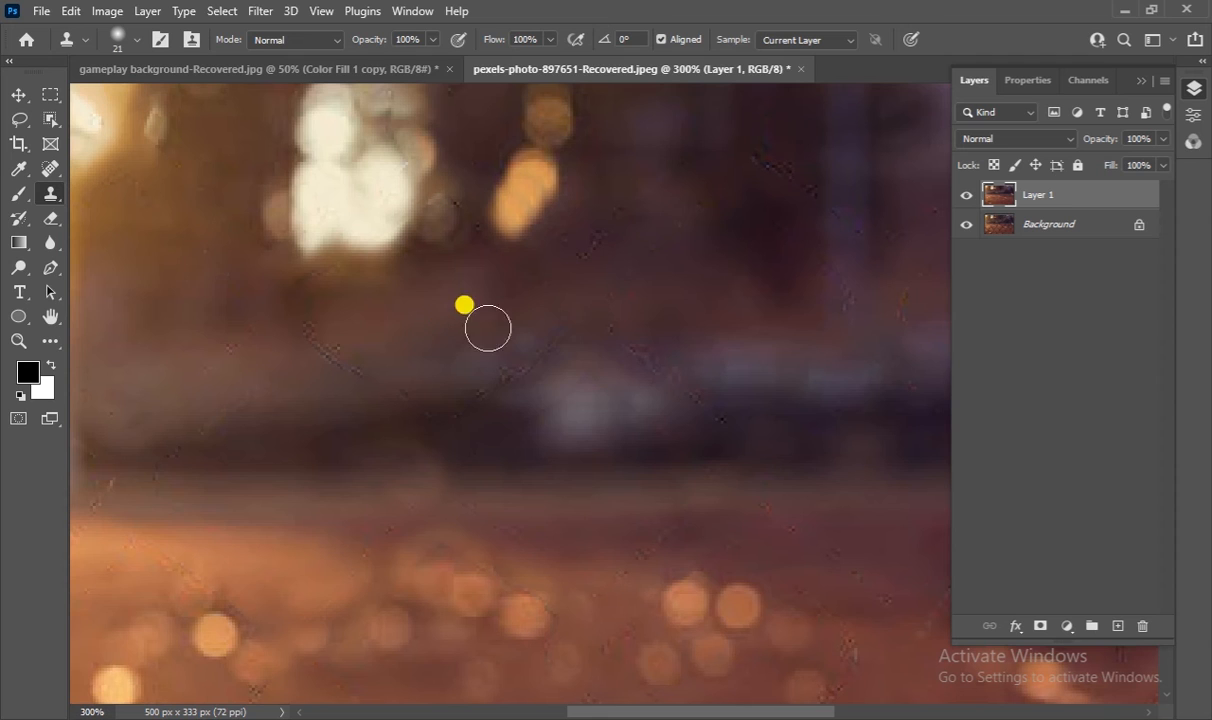
- Clone over the diagonal fence marks in the blurred dark background below the white and orange lights
{"action": "left_click_drag", "start_coordinate": [549, 335], "coordinate": [517, 368]}
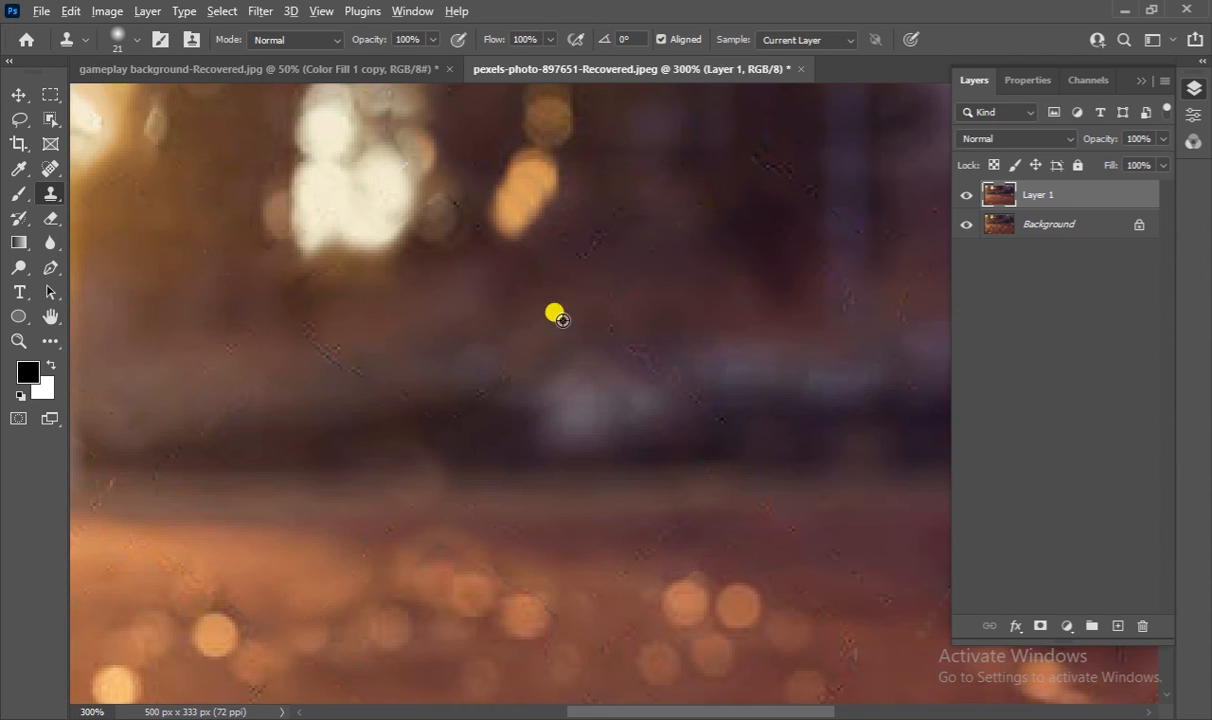
{"action": "left_click_drag", "start_coordinate": [602, 334], "coordinate": [720, 412]}
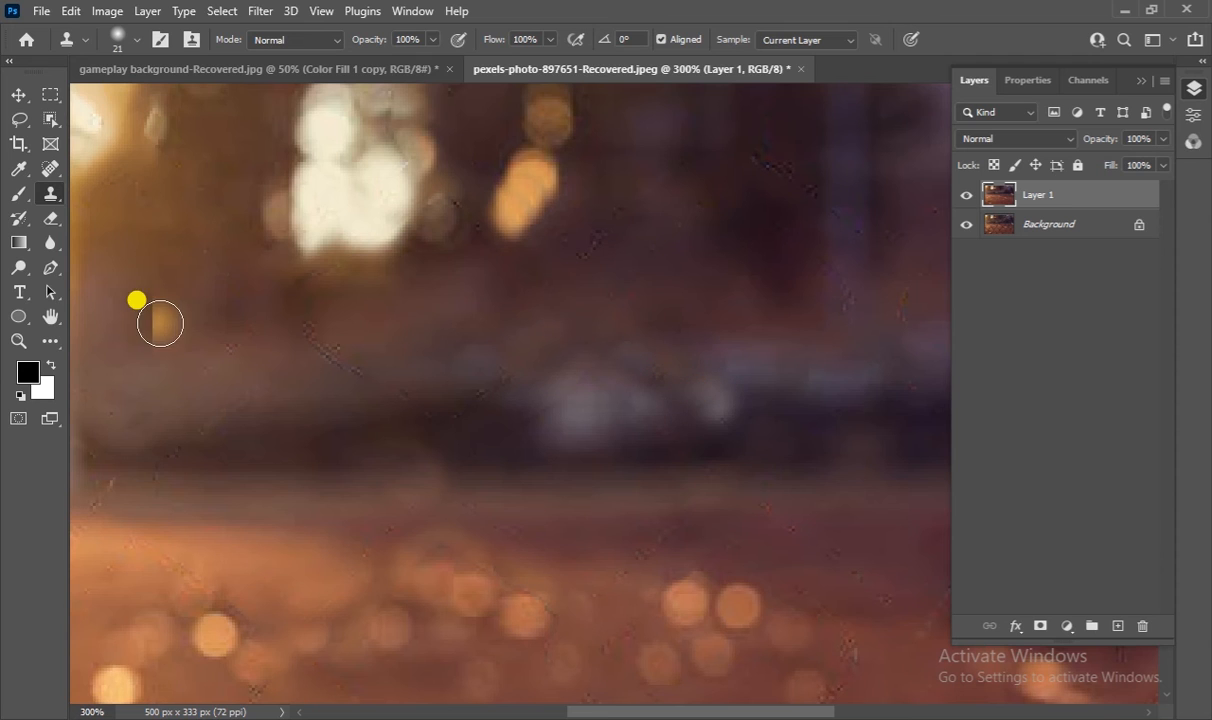
{"action": "left_click", "coordinate": [281, 357], "text": "alt"}
{"action": "left_click_drag", "start_coordinate": [311, 327], "coordinate": [394, 393]}
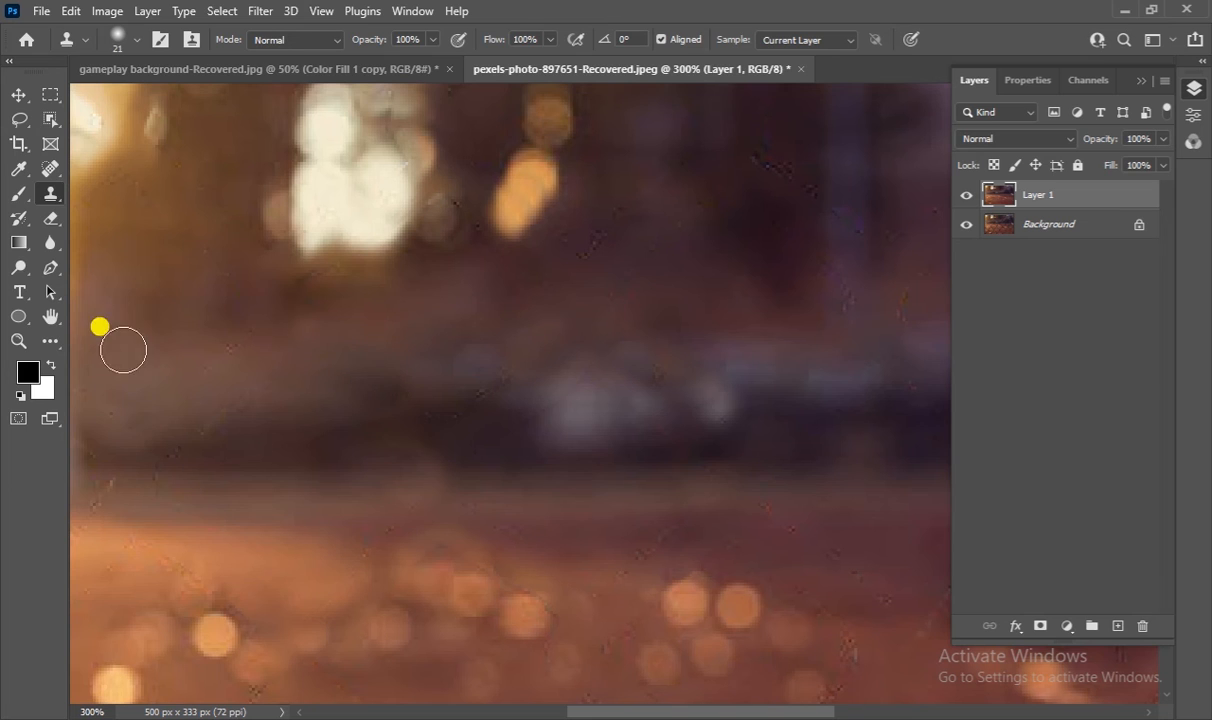
- Remove the dark diagonal streak on the ground near the photo's lower edge with the Clone Stamp
{"action": "left_click", "coordinate": [19, 341]}
{"action": "left_click", "coordinate": [412, 360], "text": "alt"}
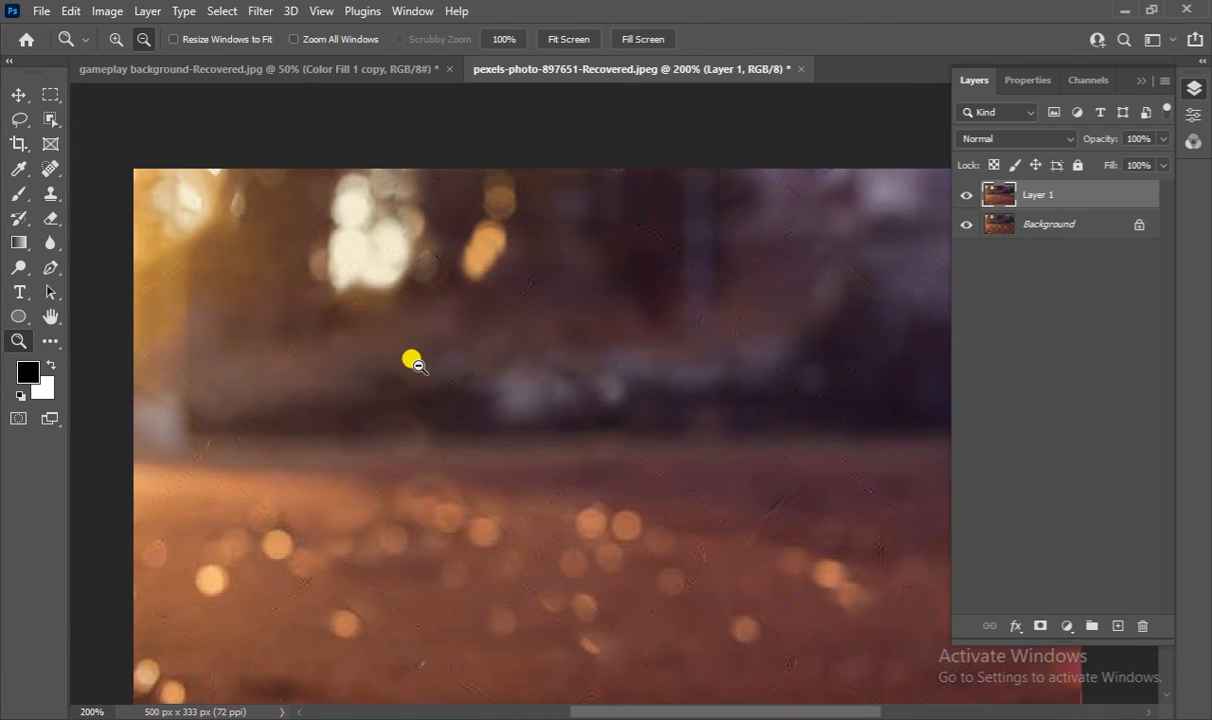
{"action": "left_click", "coordinate": [710, 452], "text": "alt"}
{"action": "left_click", "coordinate": [50, 316]}
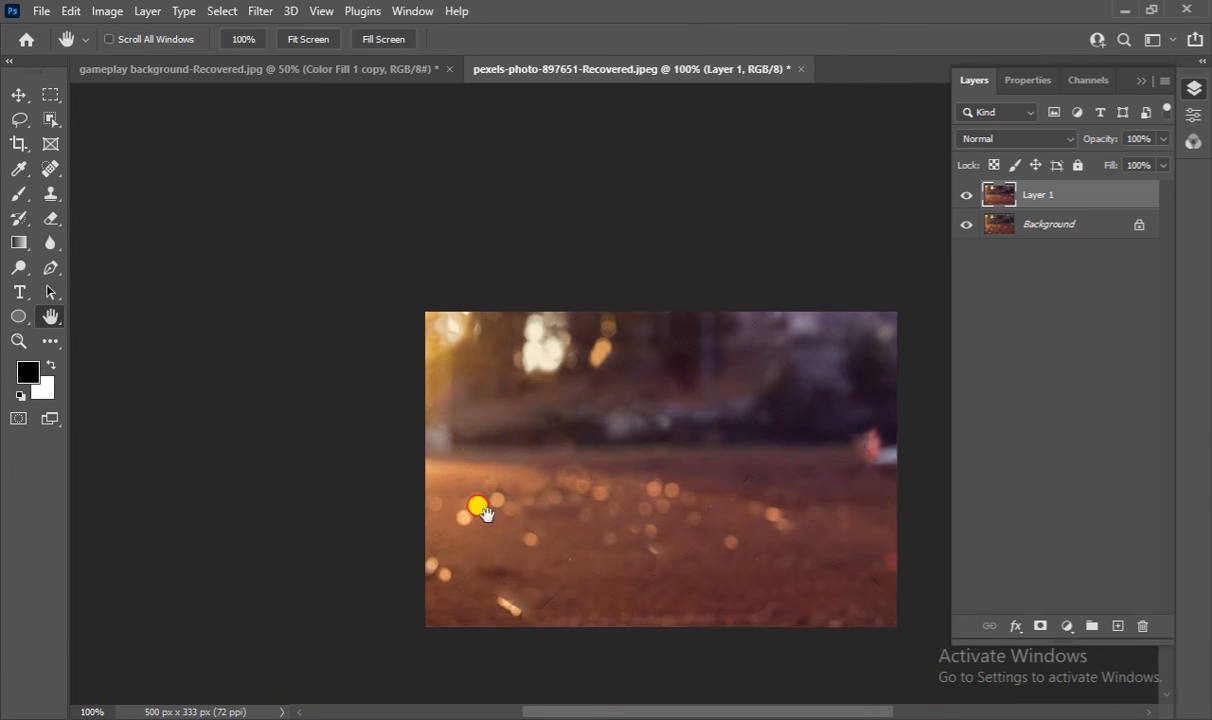
{"action": "left_click_drag", "start_coordinate": [473, 506], "coordinate": [93, 382]}
{"action": "left_click", "coordinate": [19, 341]}
{"action": "left_click", "coordinate": [410, 522]}
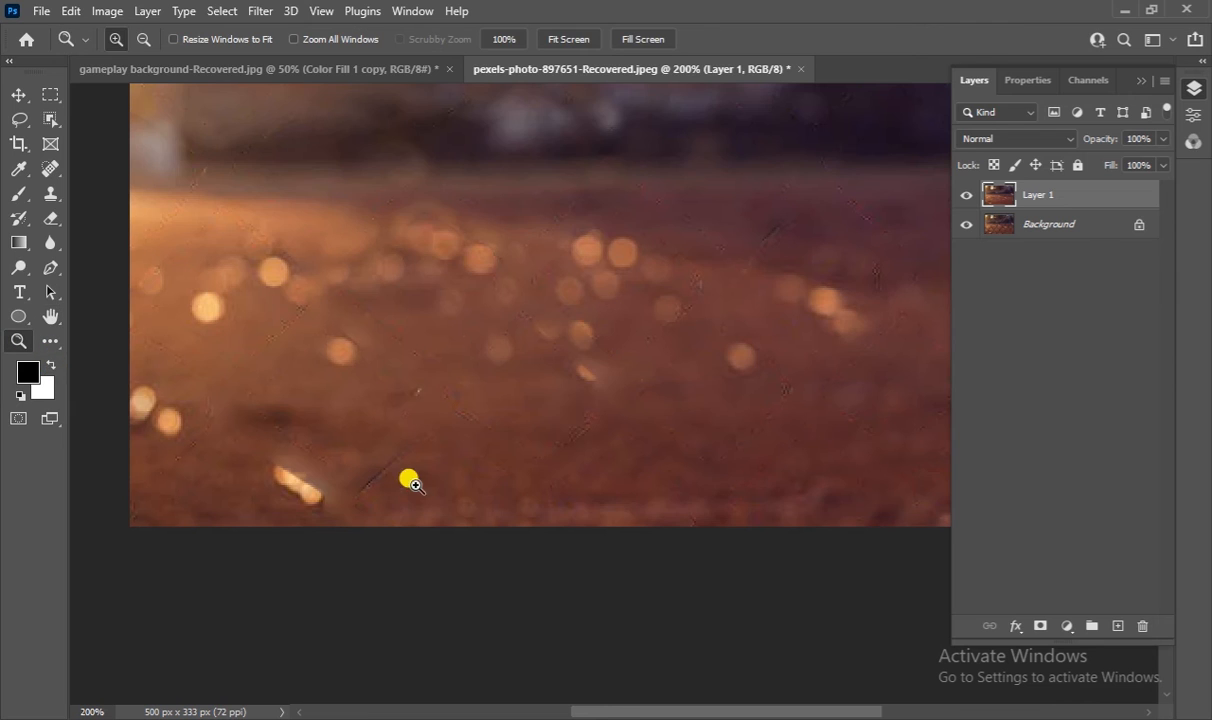
{"action": "left_click", "coordinate": [335, 470]}
{"action": "left_click", "coordinate": [50, 316]}
{"action": "left_click_drag", "start_coordinate": [260, 346], "coordinate": [306, 378]}
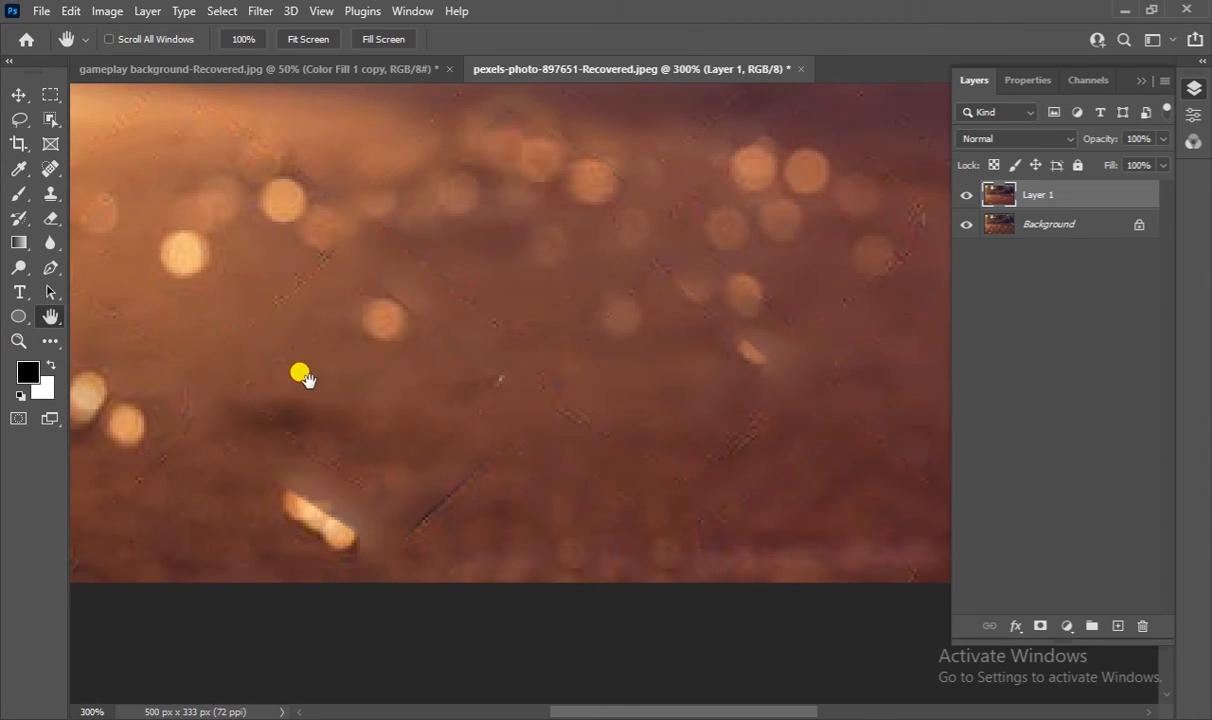
{"action": "left_click", "coordinate": [50, 193]}
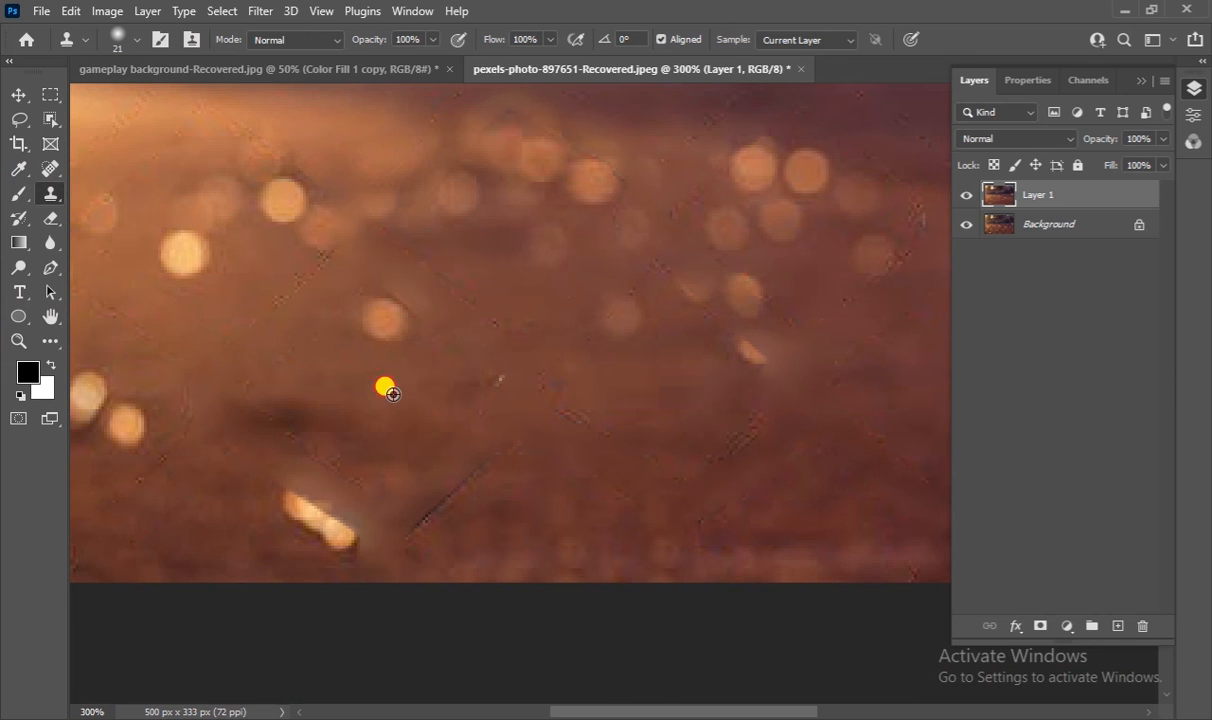
{"action": "left_click_drag", "start_coordinate": [490, 450], "coordinate": [432, 512]}
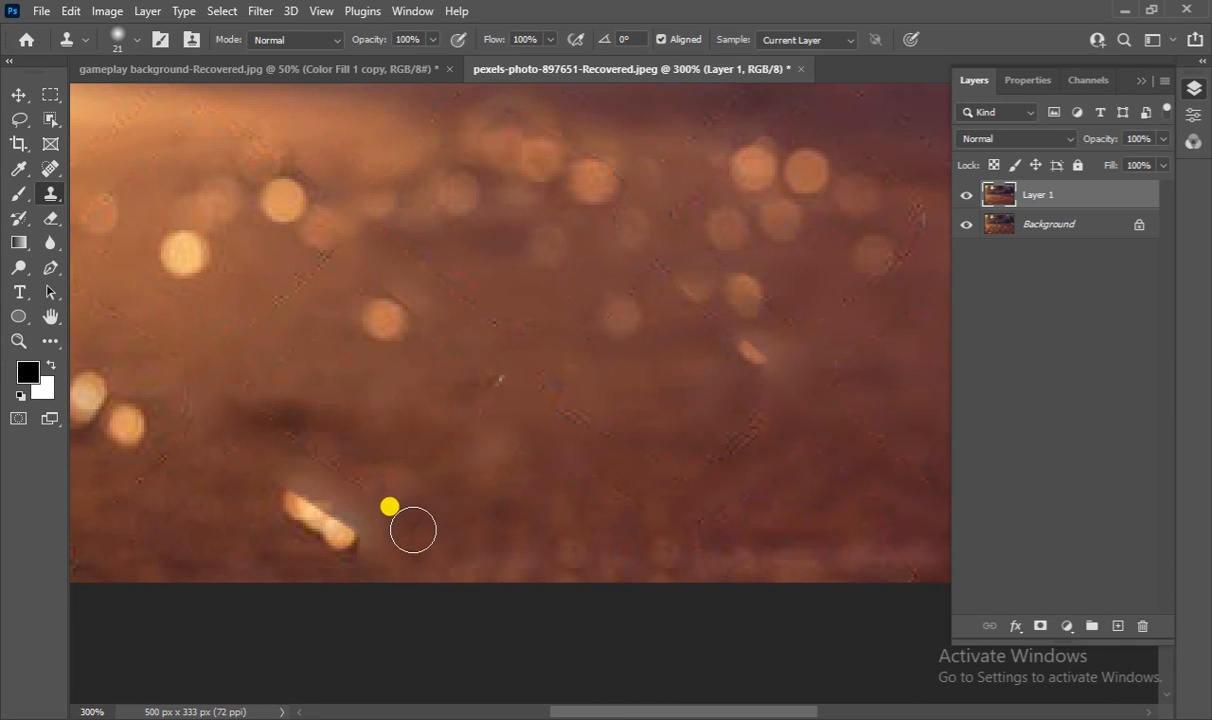
- Clone out the elongated orange light streak near the photo's lower-left corner, using nearby ground texture
{"action": "mouse_move", "coordinate": [260, 498]}
{"action": "left_mouse_down"}
{"action": "mouse_move", "coordinate": [268, 487]}
{"action": "mouse_move", "coordinate": [345, 535]}
{"action": "left_mouse_up"}
{"action": "left_click", "coordinate": [205, 494], "text": "alt"}
{"action": "mouse_move", "coordinate": [303, 481]}
{"action": "left_mouse_down"}
{"action": "mouse_move", "coordinate": [357, 519]}
{"action": "mouse_move", "coordinate": [287, 527]}
{"action": "mouse_move", "coordinate": [358, 545]}
{"action": "mouse_move", "coordinate": [363, 511]}
{"action": "left_mouse_up"}
- Clone over the remaining diagonal marks on the ground, beside the bright round light and below the small orange dash
{"action": "mouse_move", "coordinate": [327, 295]}
{"action": "left_mouse_down"}
{"action": "mouse_move", "coordinate": [327, 260]}
{"action": "mouse_move", "coordinate": [300, 281]}
{"action": "mouse_move", "coordinate": [260, 280]}
{"action": "left_mouse_up"}
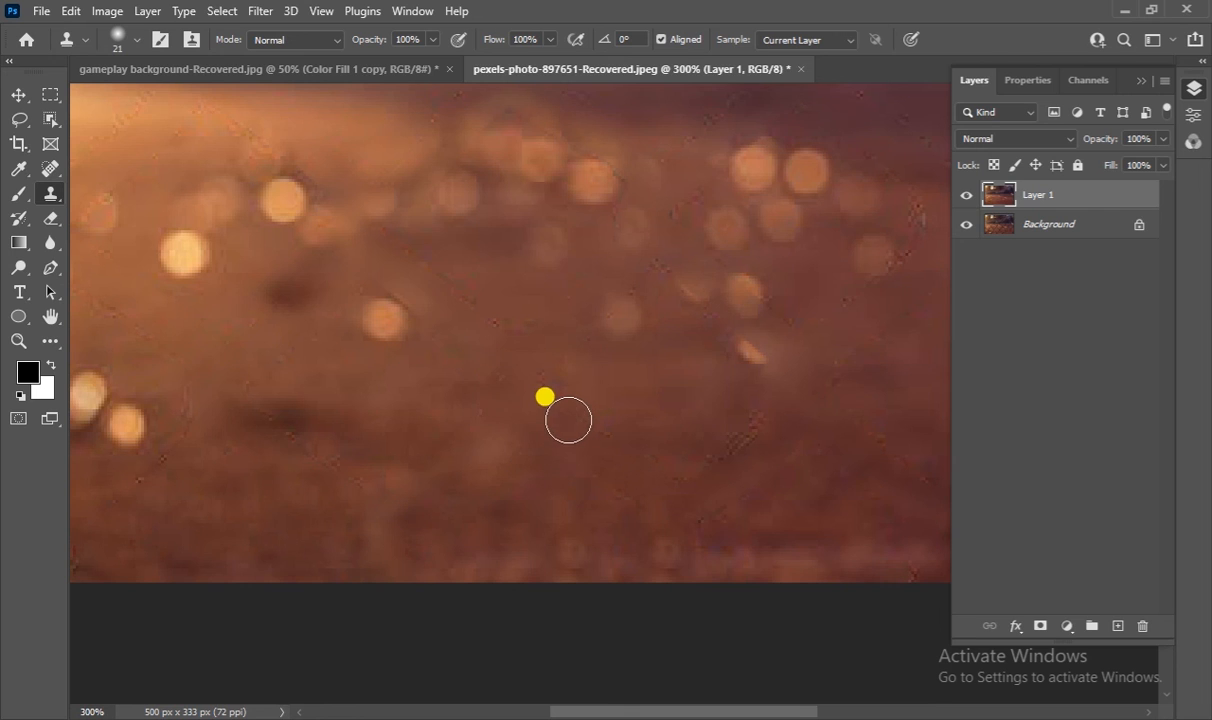
{"action": "left_click", "coordinate": [684, 391], "text": "alt"}
{"action": "left_click_drag", "start_coordinate": [763, 419], "coordinate": [720, 454]}
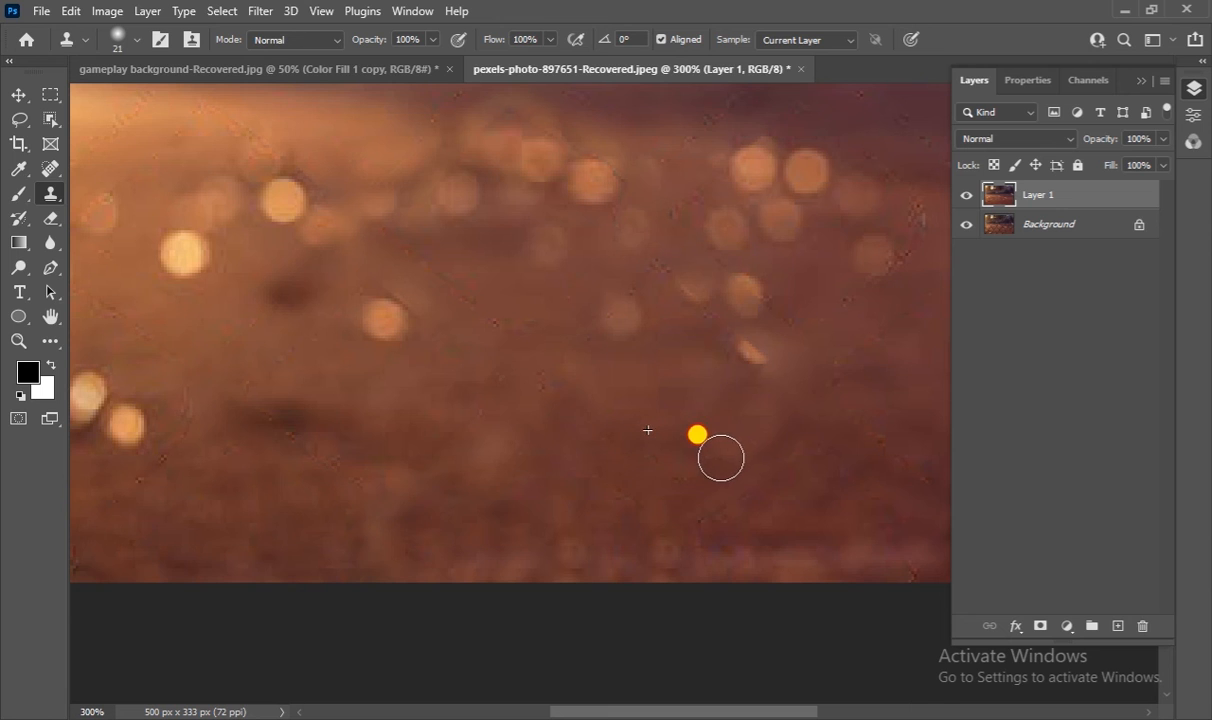
- Inspect the retouched photo at several zoom levels and toggle Layer 1's visibility to compare it with the original
{"action": "left_click", "coordinate": [18, 340]}
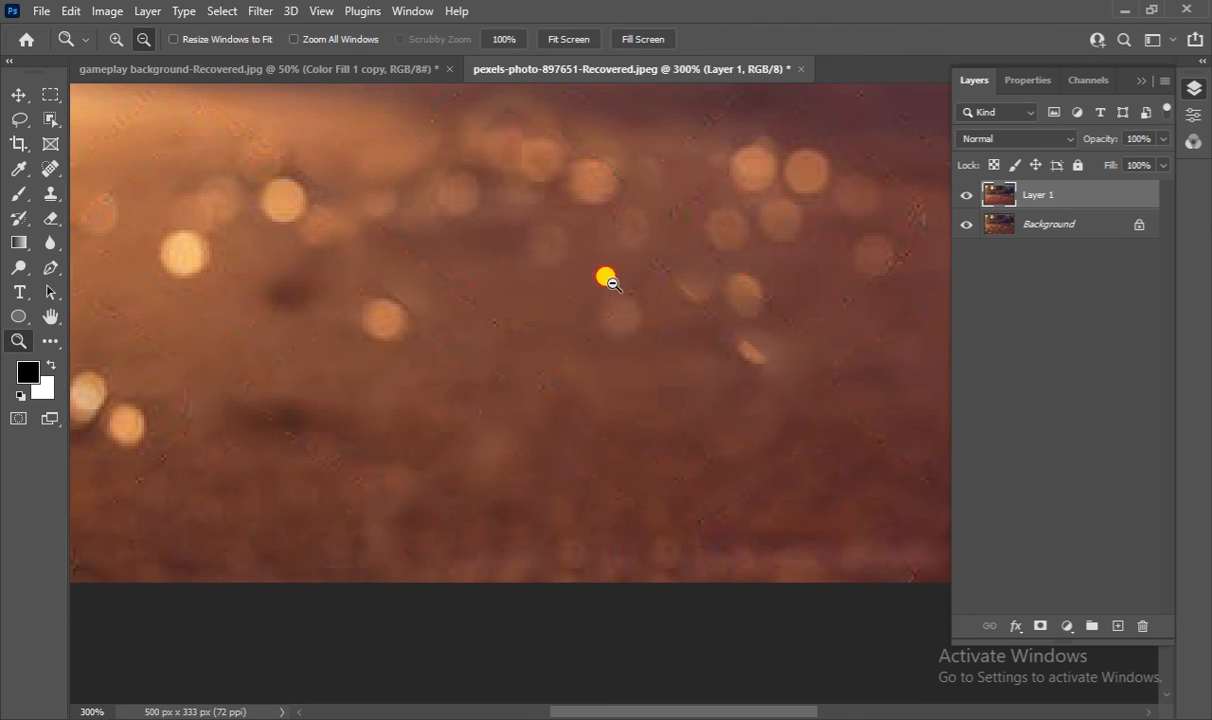
{"action": "left_click", "coordinate": [575, 283], "text": "alt"}
{"action": "left_click", "coordinate": [47, 320]}
{"action": "left_click_drag", "start_coordinate": [595, 208], "coordinate": [460, 344]}
{"action": "left_click", "coordinate": [19, 340]}
{"action": "left_click", "coordinate": [316, 338]}
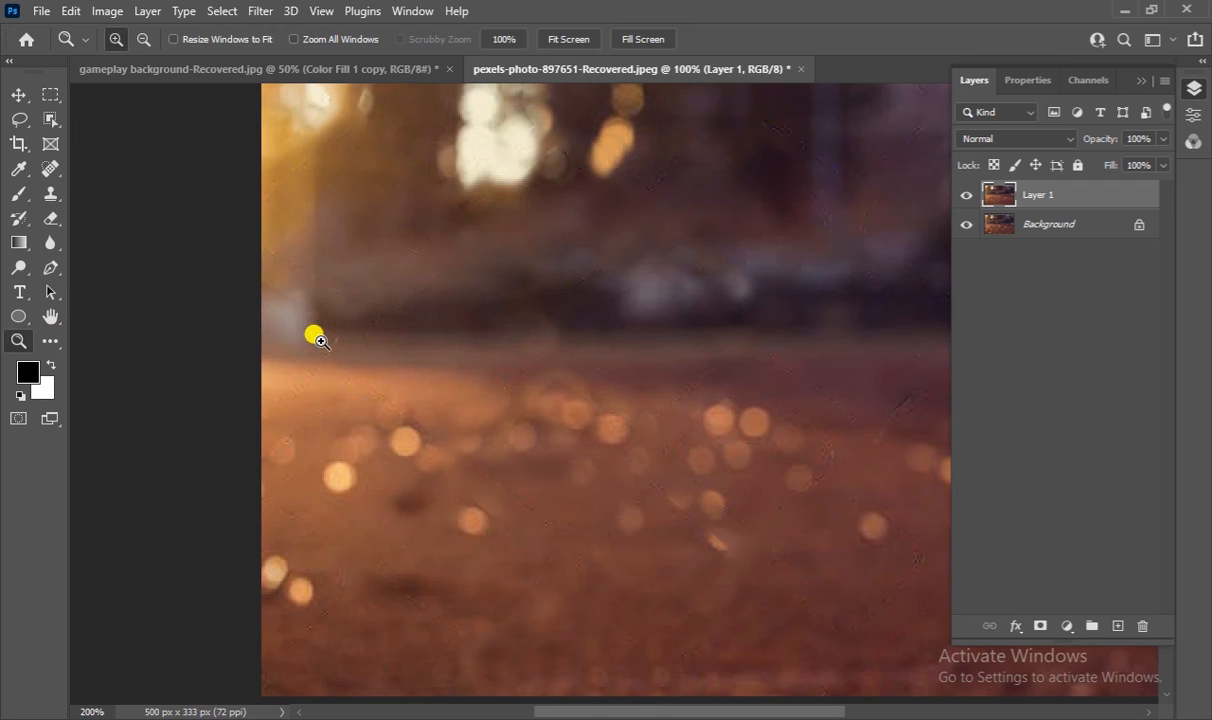
{"action": "left_click", "coordinate": [273, 325], "text": "alt"}
{"action": "left_click", "coordinate": [50, 316]}
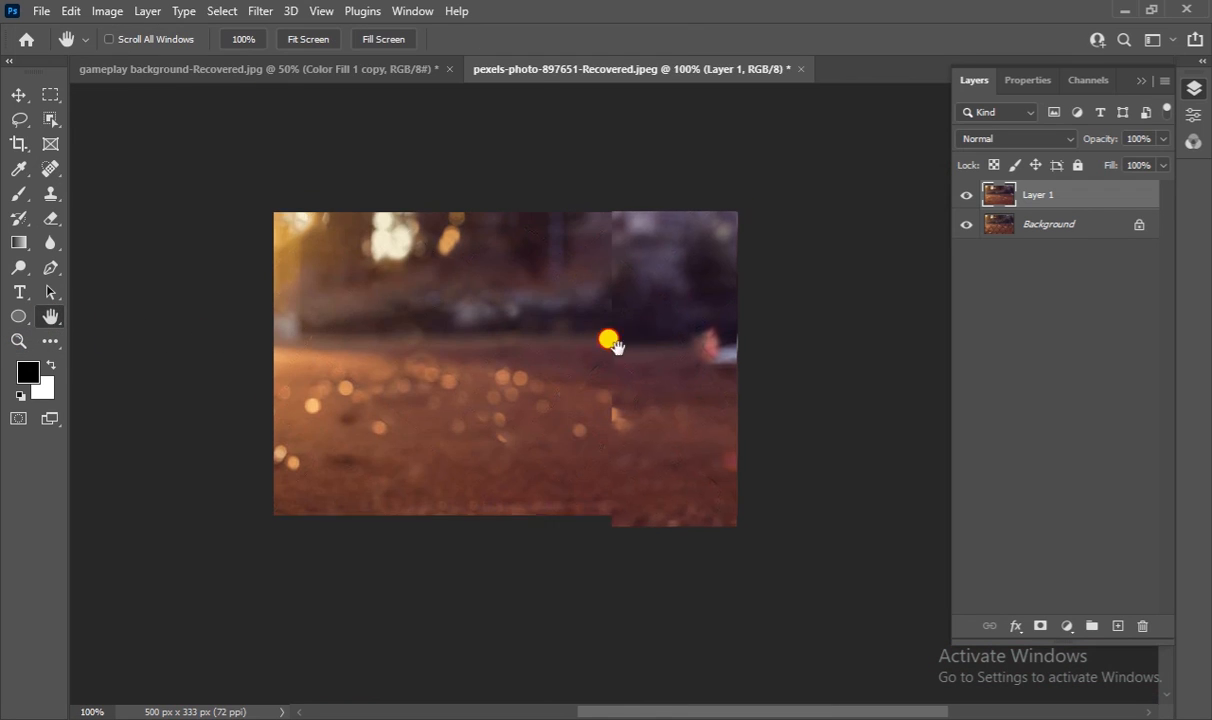
{"action": "left_click_drag", "start_coordinate": [609, 338], "coordinate": [527, 396]}
{"action": "left_click", "coordinate": [964, 198]}
{"action": "left_click", "coordinate": [965, 199]}
{"action": "left_click", "coordinate": [968, 202]}
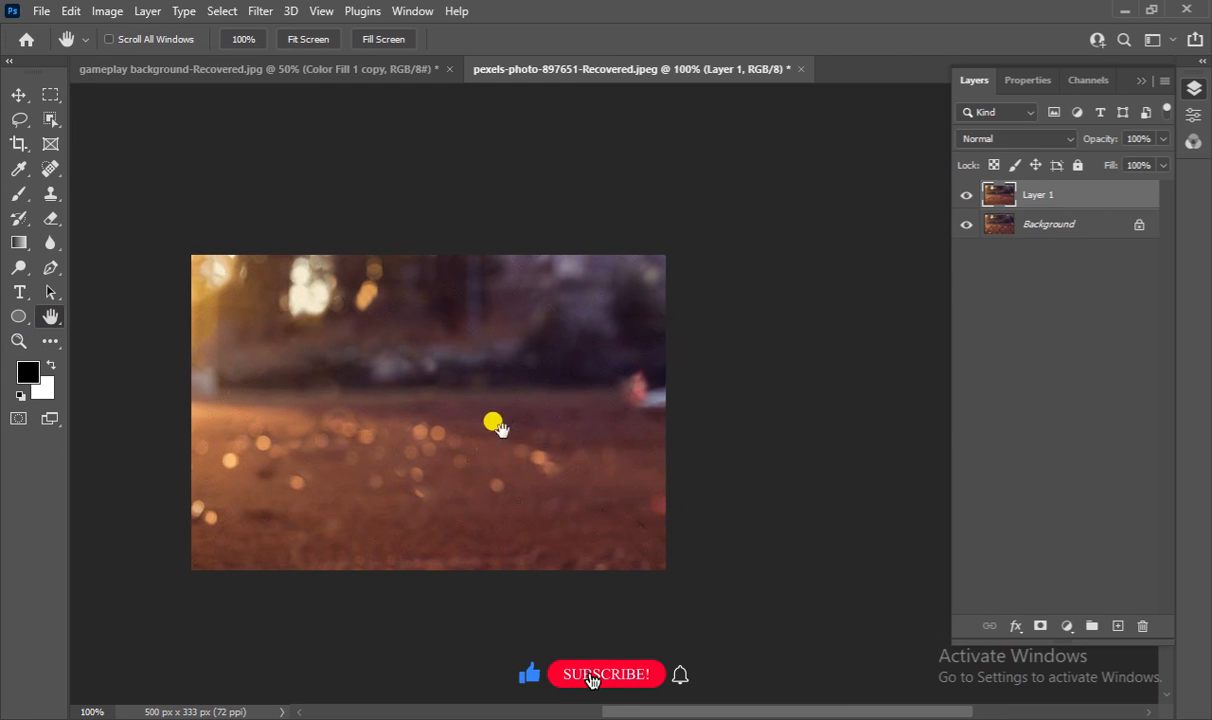
{"action": "left_click", "coordinate": [1124, 10]}
{"action": "right_click", "coordinate": [619, 170]}
{"action": "left_click", "coordinate": [700, 219]}
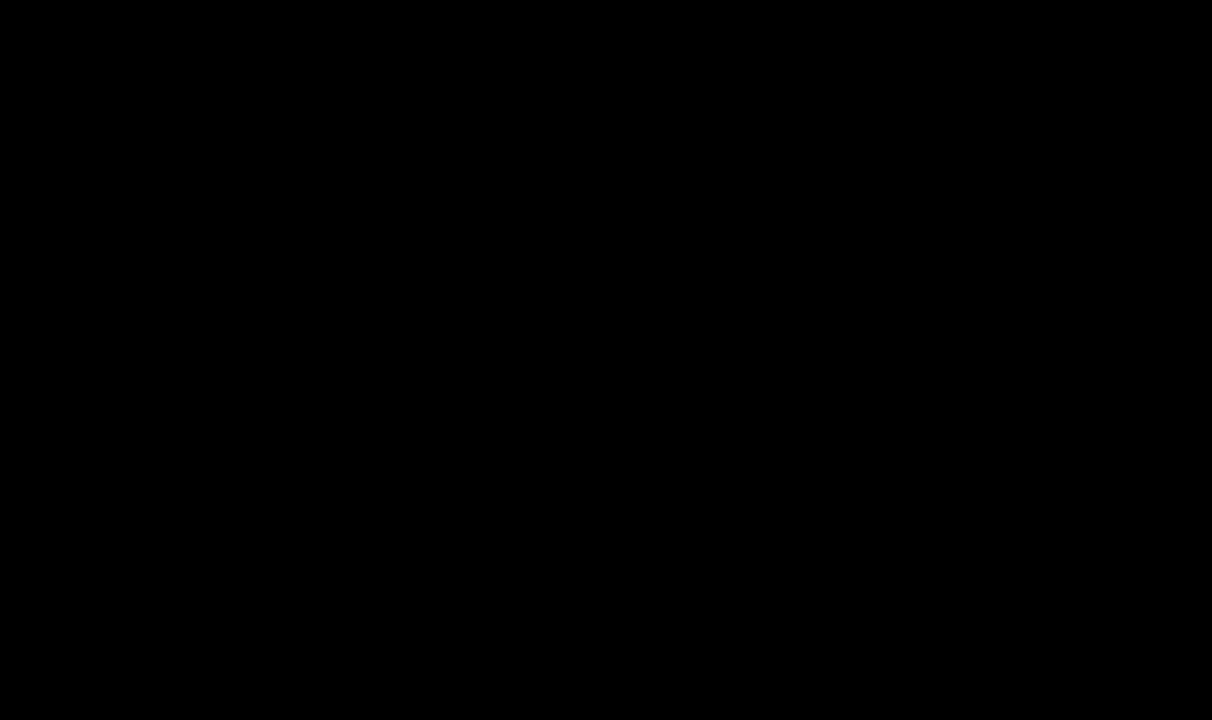